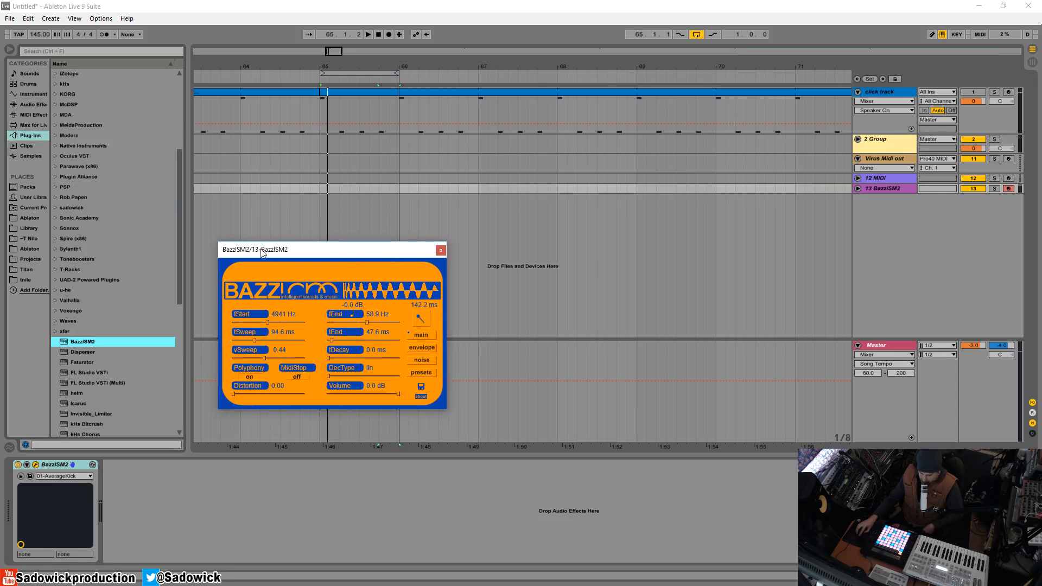
- Add the xfer LFOTool plug-in after BazzISM2 in track 13's device chain
left_click_drag(319, 252, 369, 261)
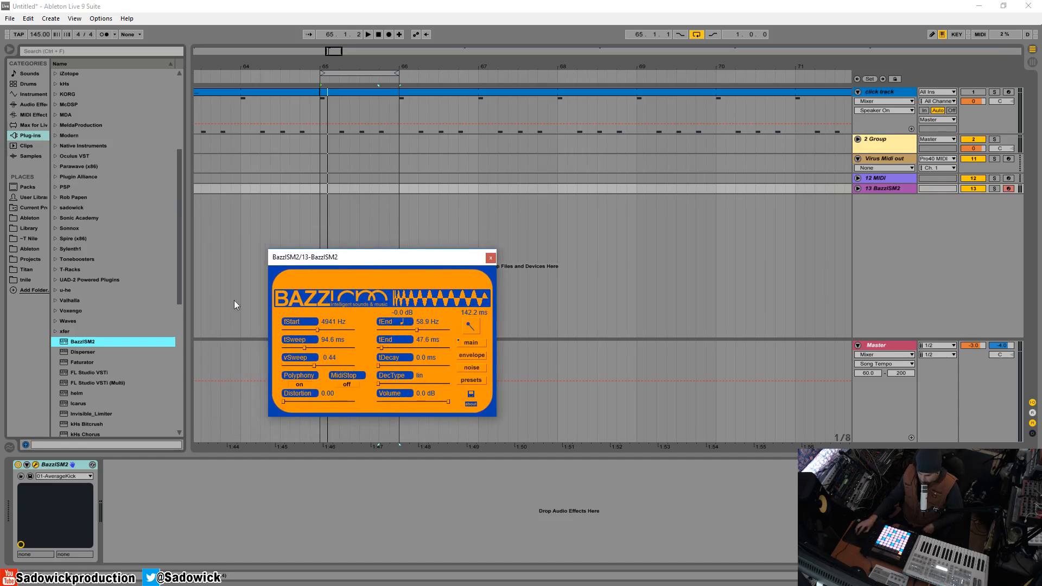
left_click(54, 332)
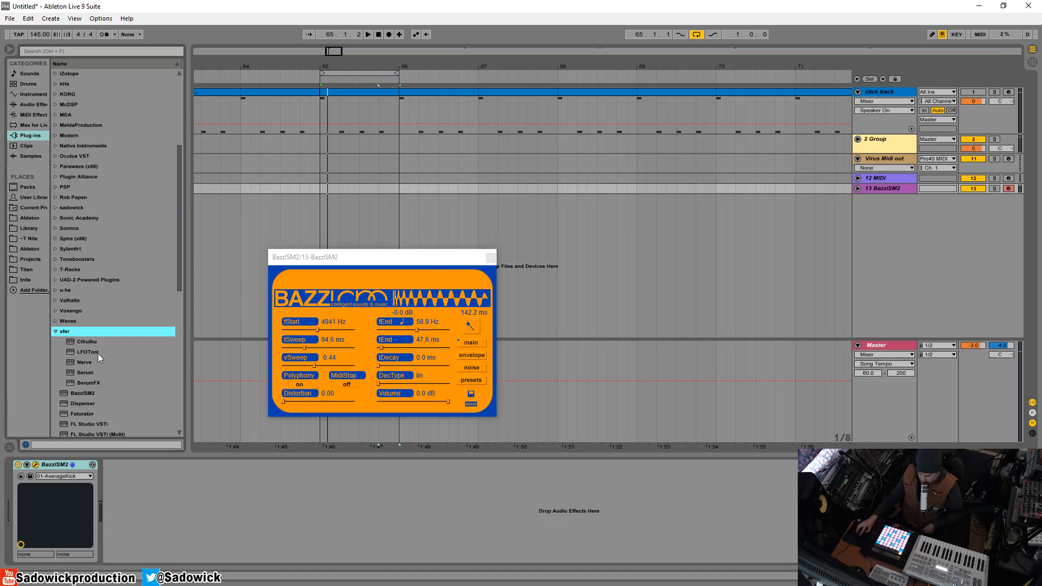
left_click(88, 353)
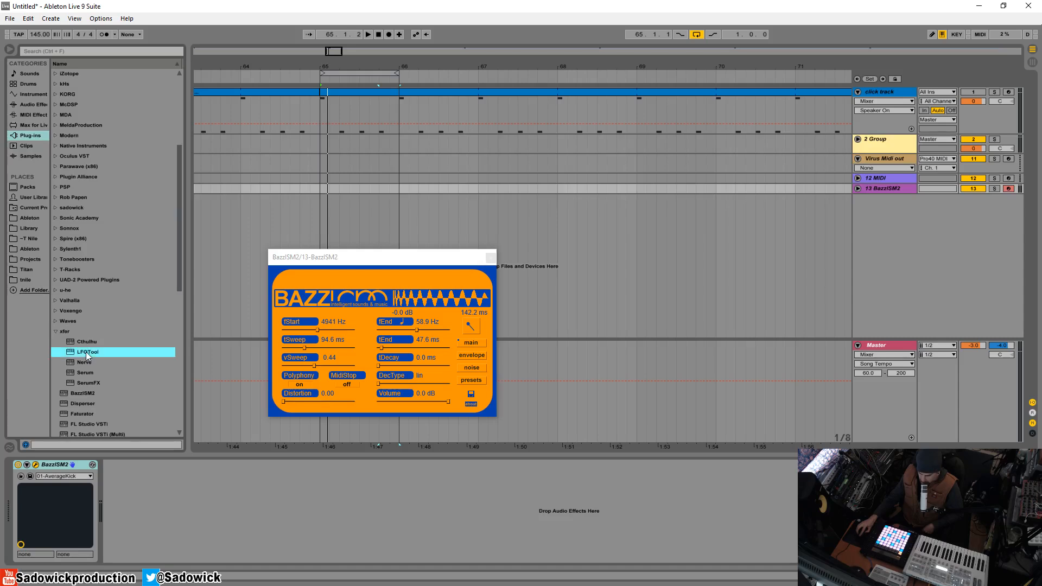
left_click_drag(88, 353, 142, 487)
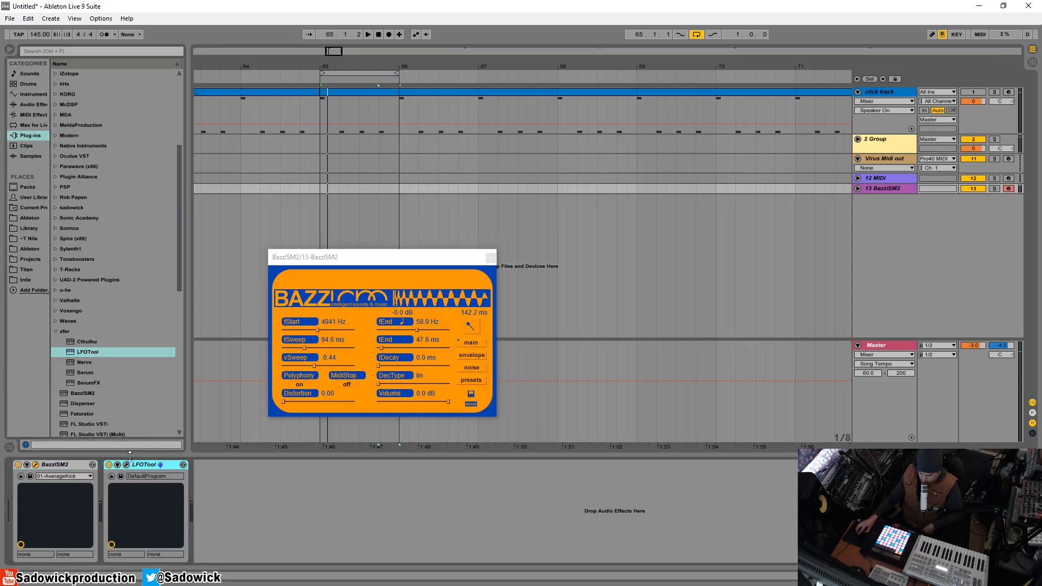
left_click(126, 464)
- Arrange the LFOTool window beside BazzISM2 and turn on its live waveform display
left_click_drag(502, 259, 716, 167)
left_click_drag(620, 280, 617, 181)
left_click_drag(731, 227, 724, 190)
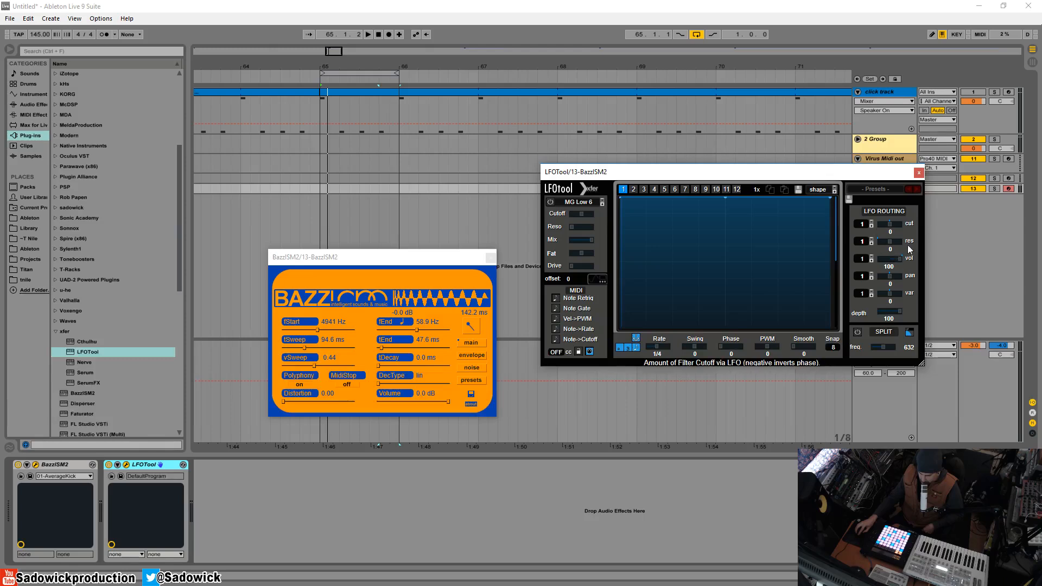
left_click(594, 281)
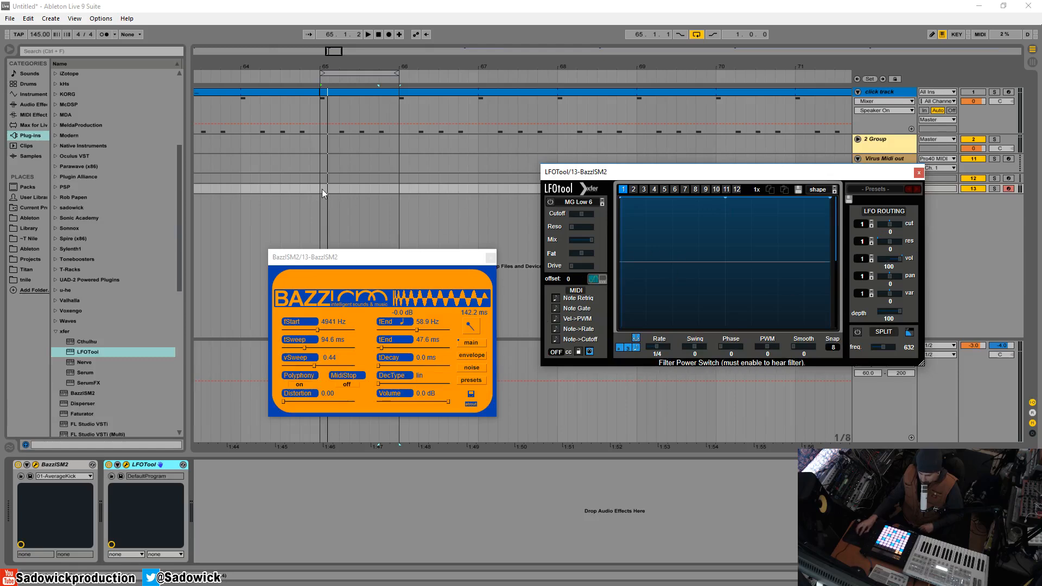
- Insert a one-bar MIDI clip at bar 65 on the BazzISM2 track and open it for note editing
left_click_drag(322, 190, 389, 187)
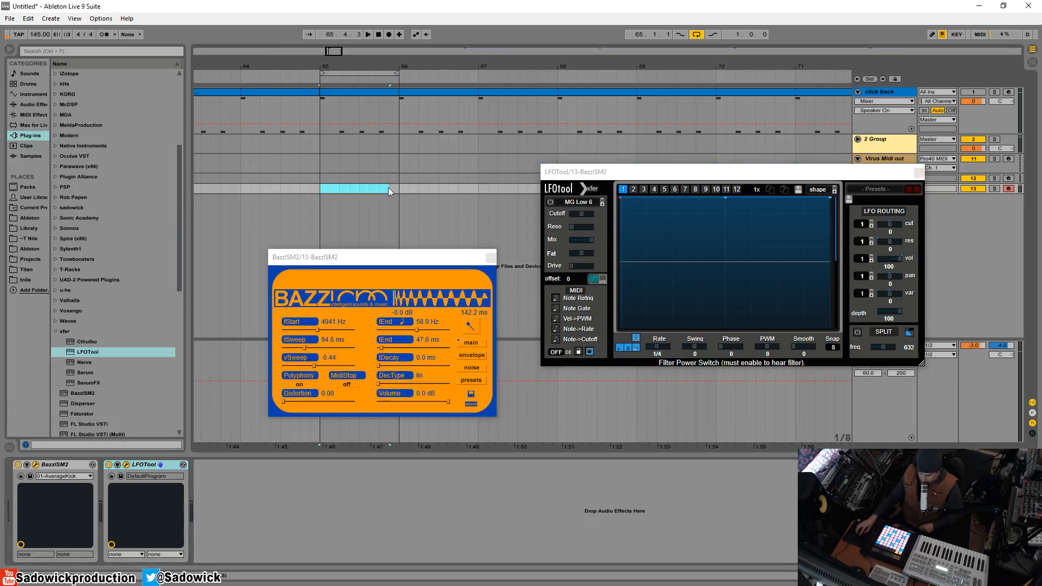
right_click(351, 187)
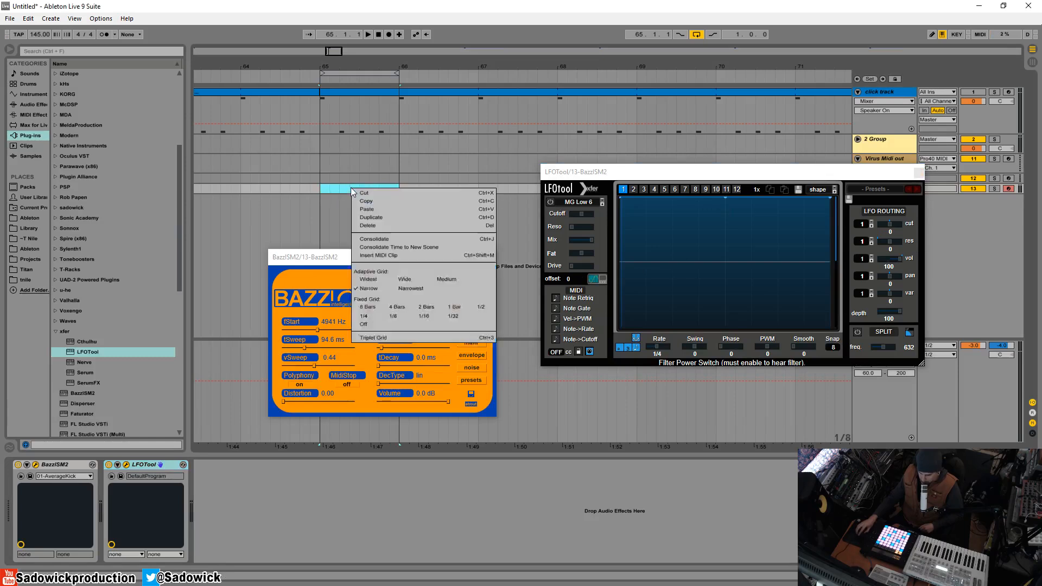
left_click(377, 255)
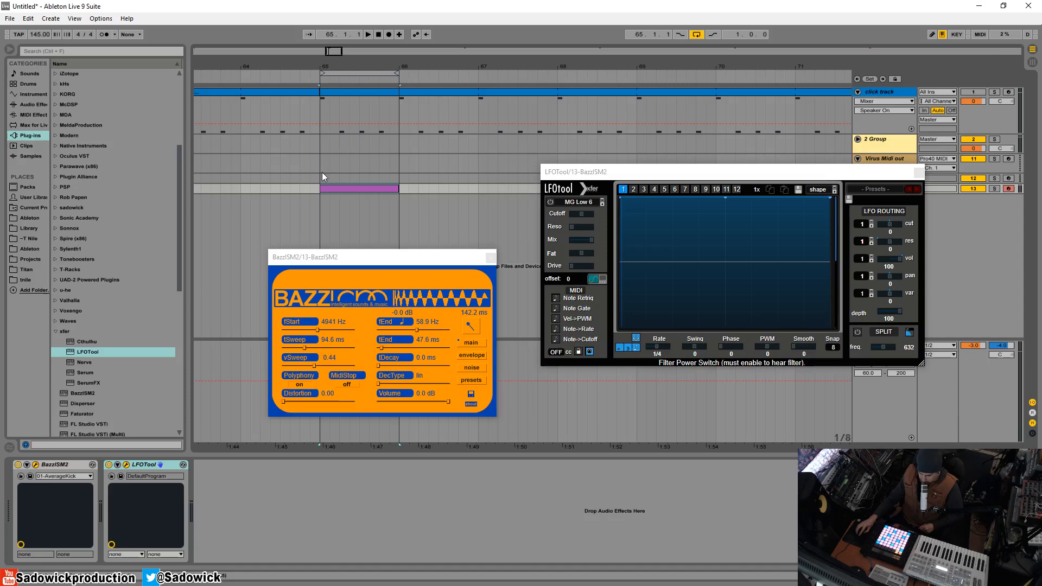
double_click(348, 188)
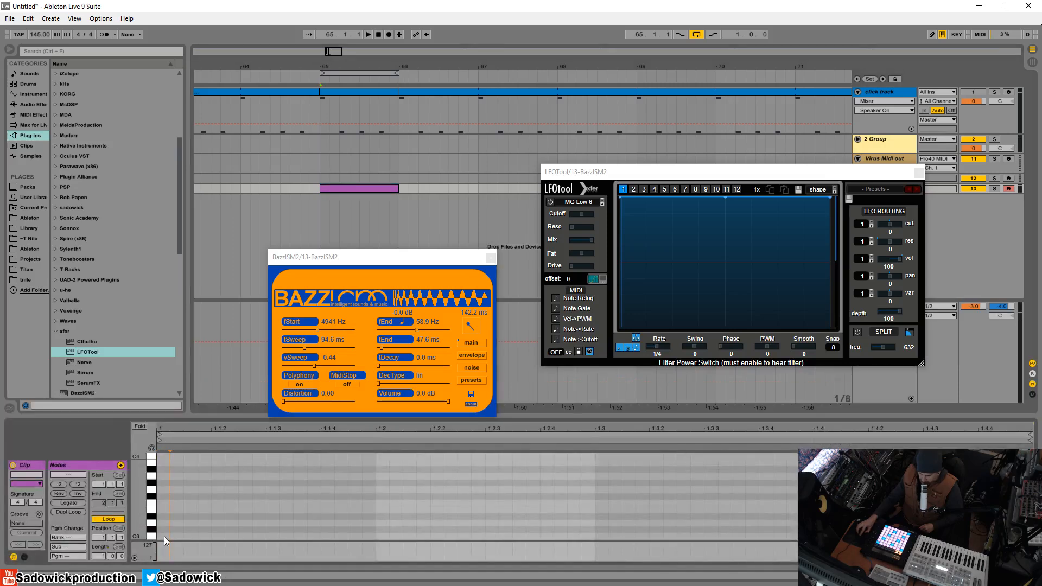
- Set the note grid to fixed 1/4, place a C3 note on each of the clip's four beats, and slightly enlarge the note editor
right_click(205, 488)
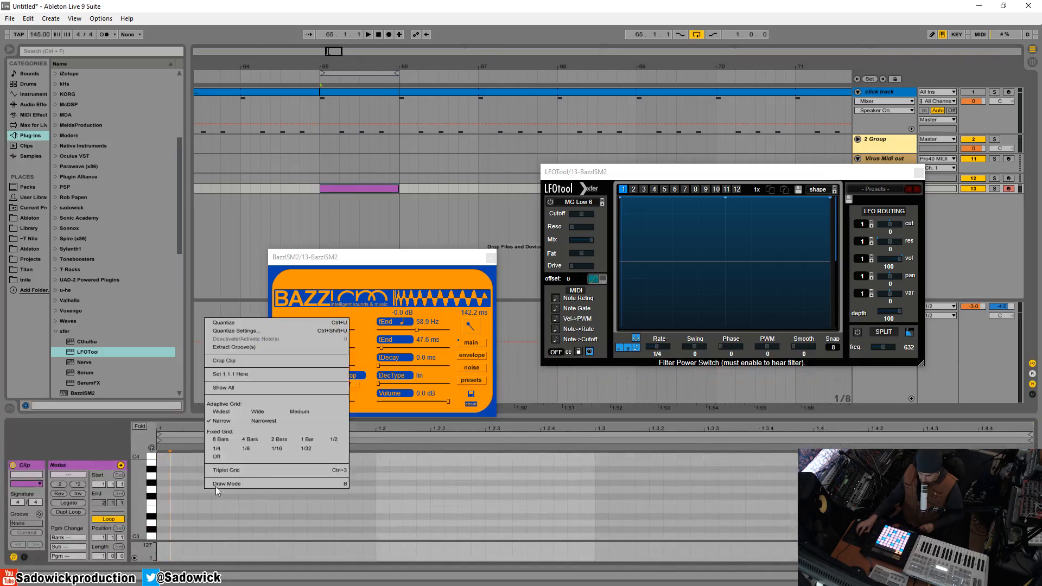
left_click(224, 450)
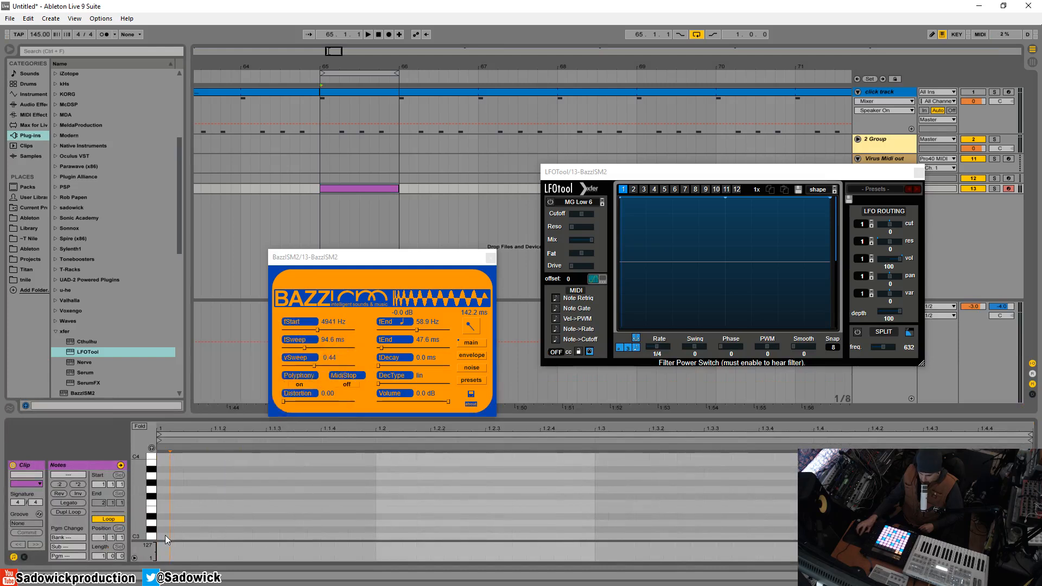
double_click(165, 535)
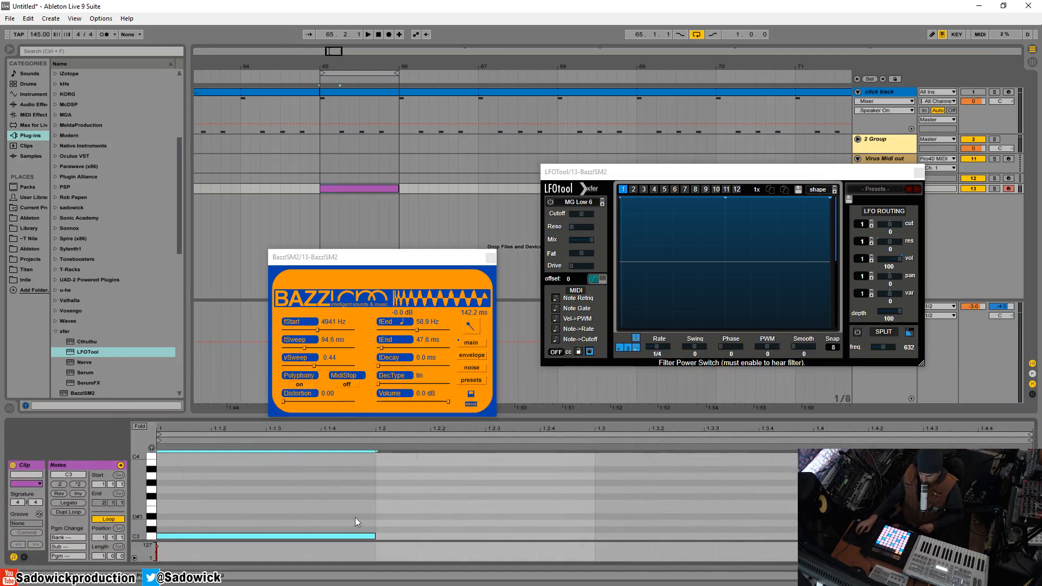
left_click(383, 533)
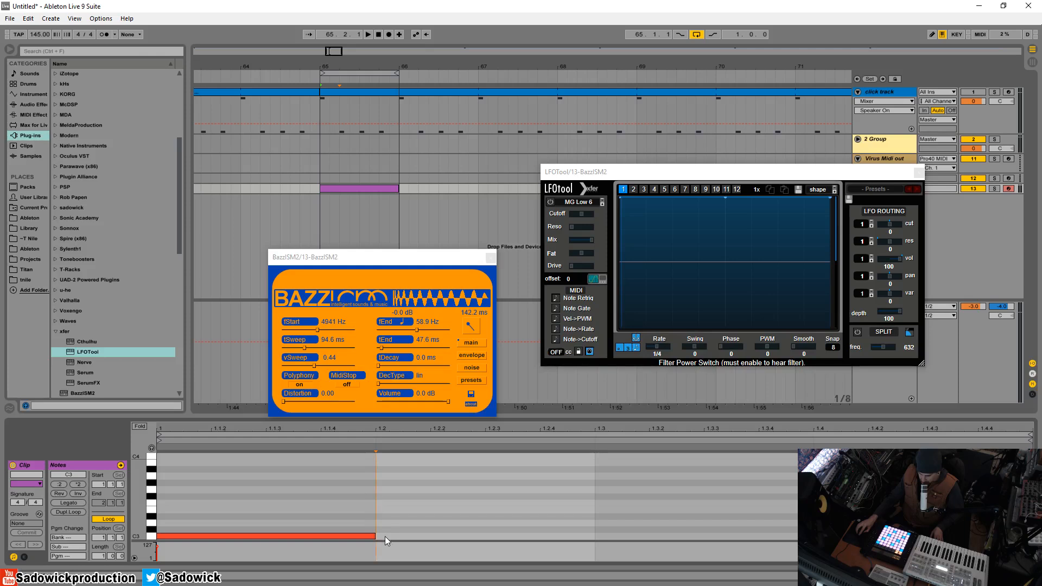
double_click(383, 536)
double_click(599, 537)
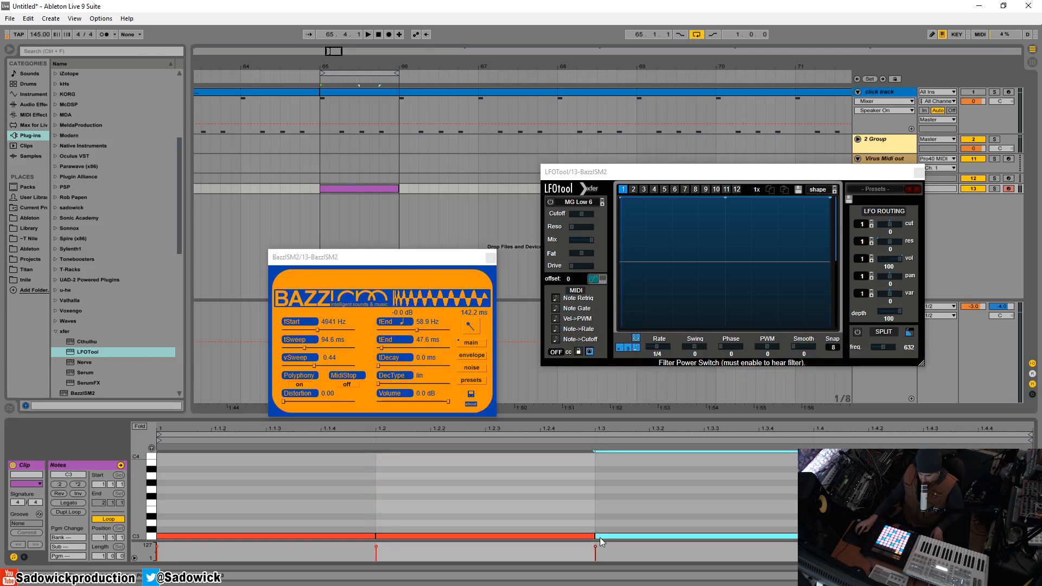
double_click(819, 536)
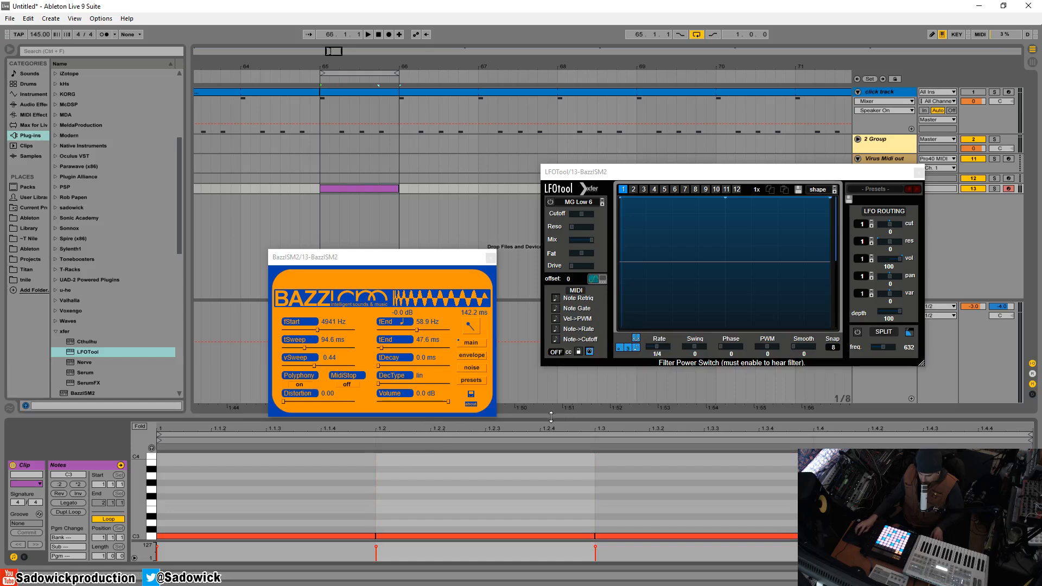
left_click_drag(551, 417, 576, 407)
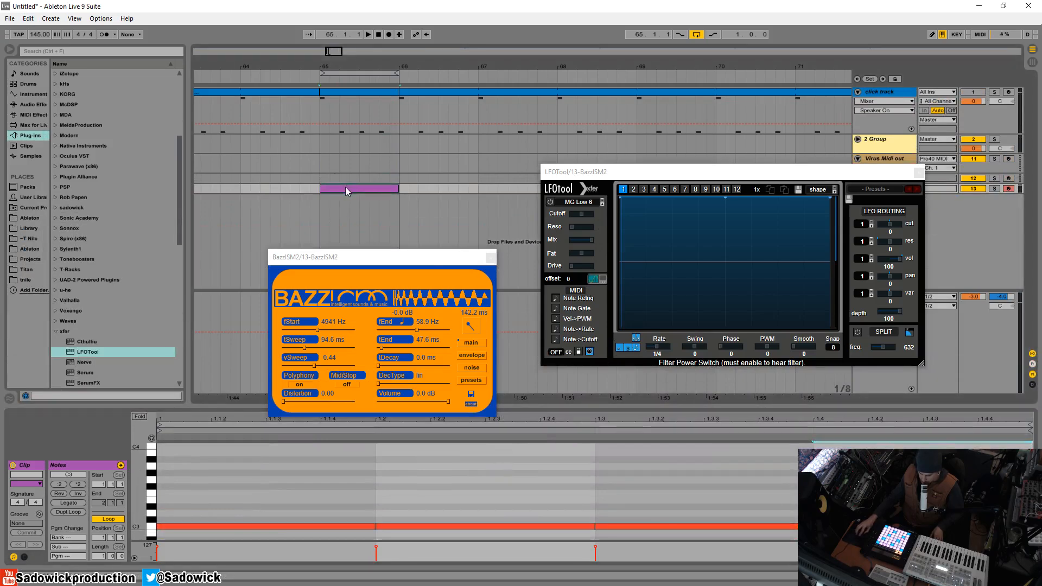
- Play the kick loop to examine its waveform in LFOTool, then stop it and reposition the BazzISM2 window
key("space")
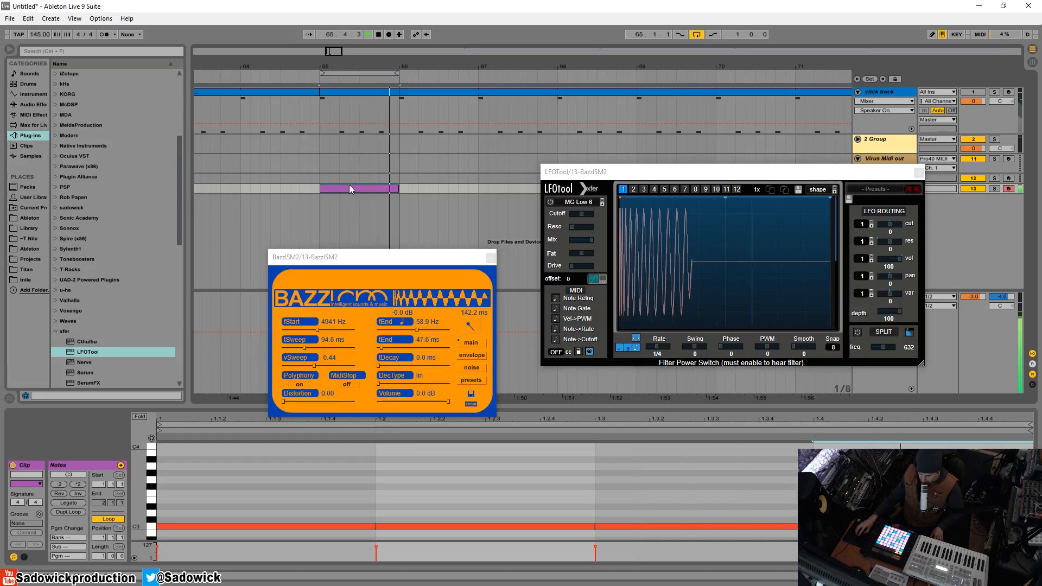
key("space")
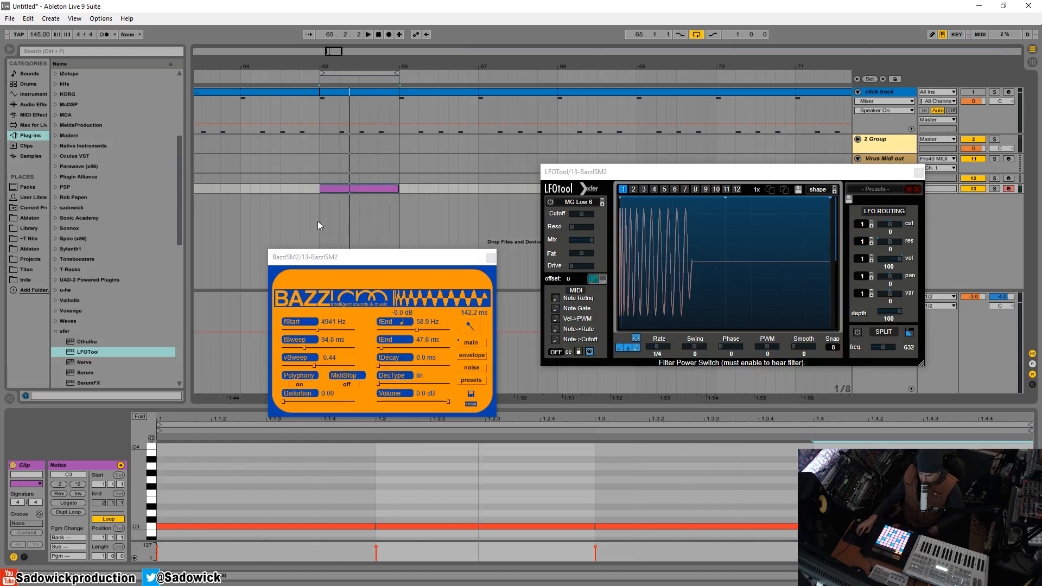
left_click_drag(445, 256, 437, 223)
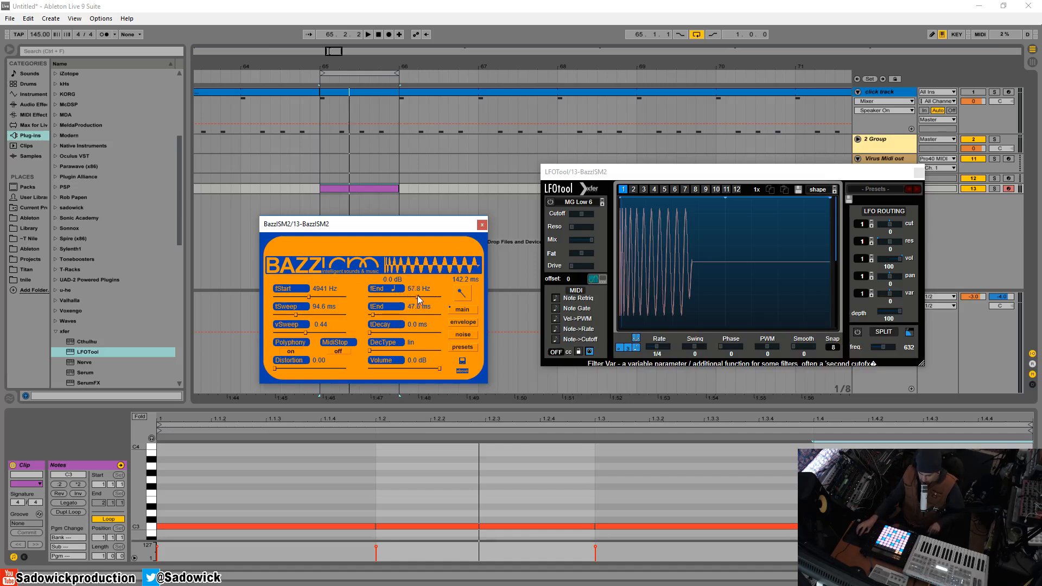
- Try BazzISM2's fEnd at 90.0 Hz and at 20.0 Hz while playing the loop to compare the kick waveforms
left_click_drag(408, 297, 470, 297)
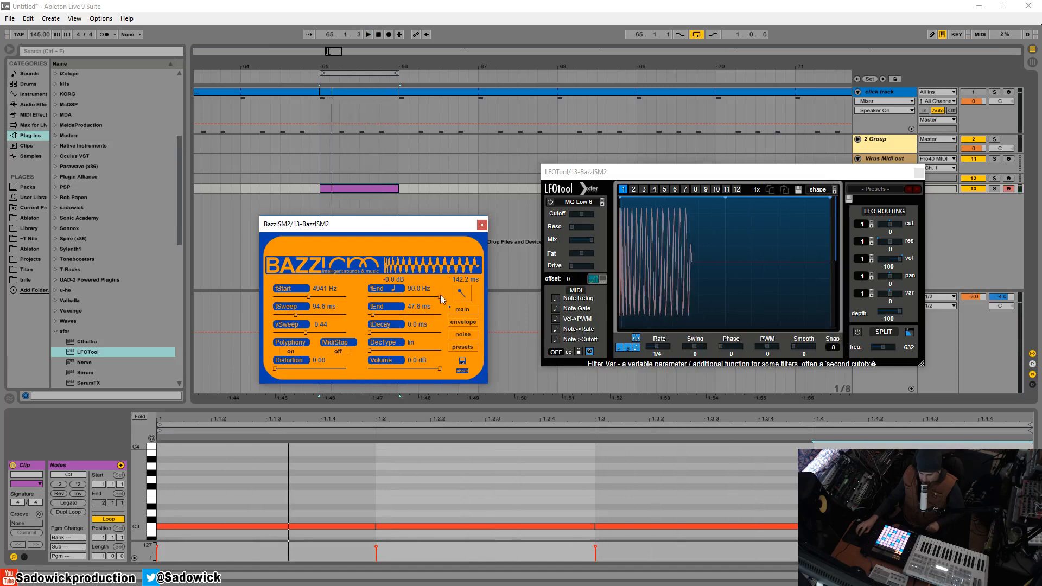
key("space")
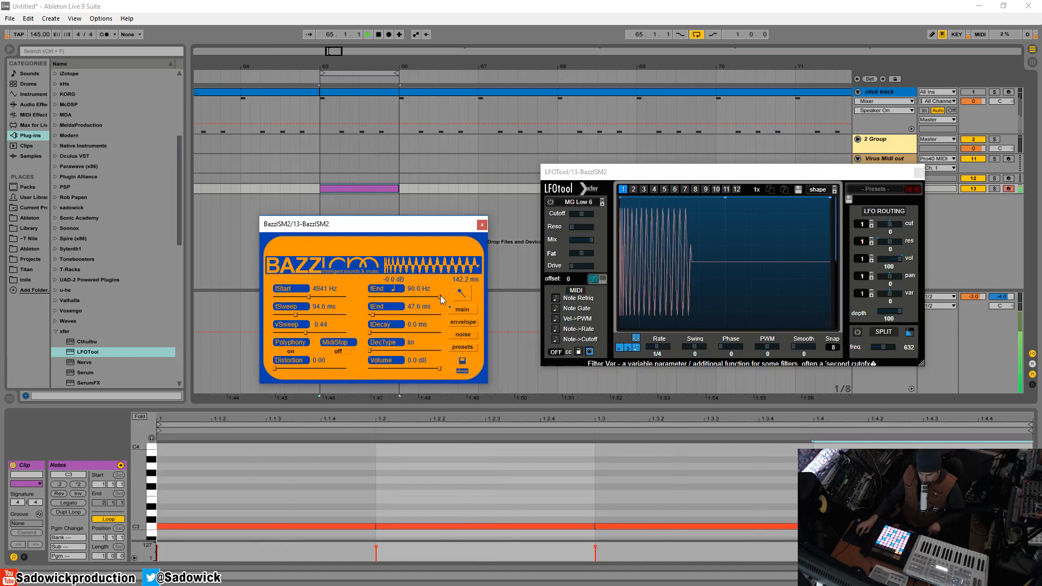
left_click_drag(441, 297, 370, 297)
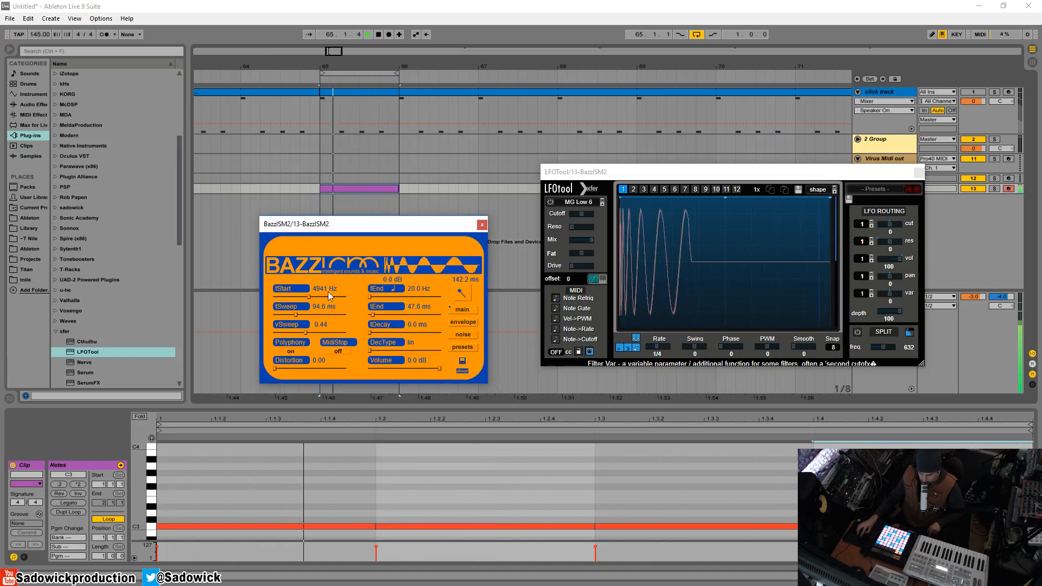
key("space")
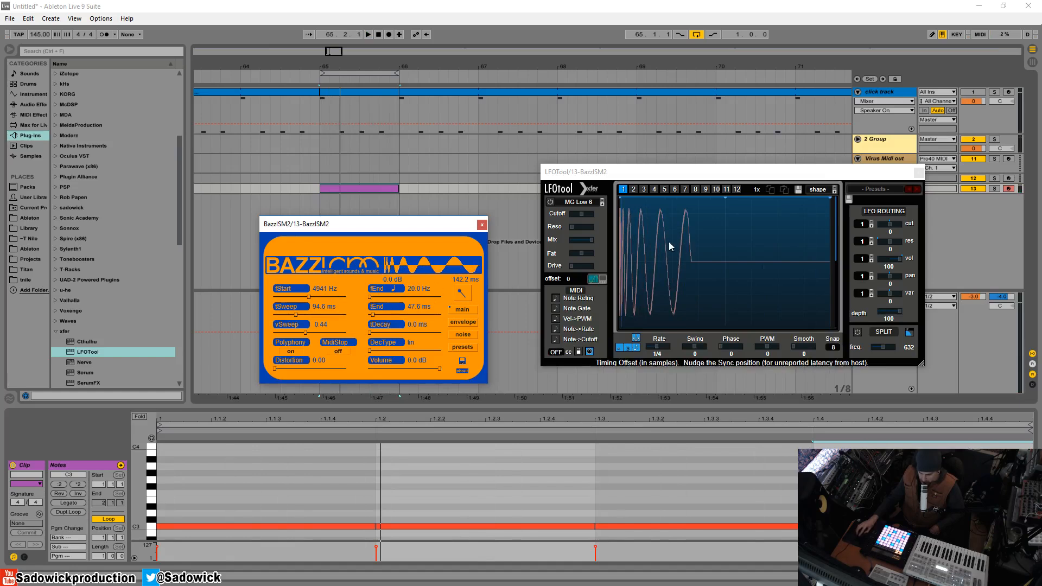
- Set BazzISM2's fEnd to the note G0 (49.0 Hz) and audition the kick
left_click(395, 292)
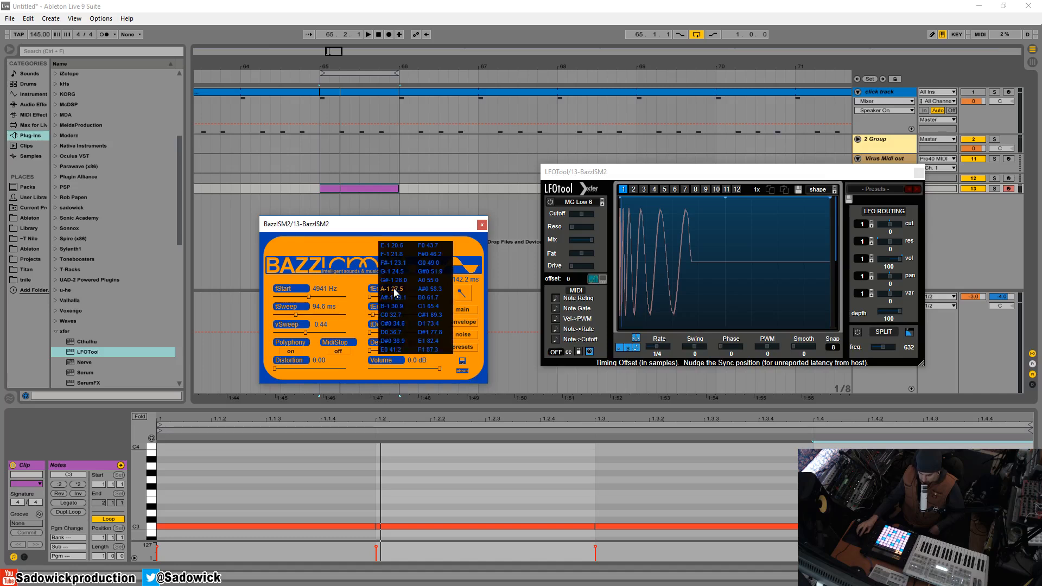
left_click(428, 263)
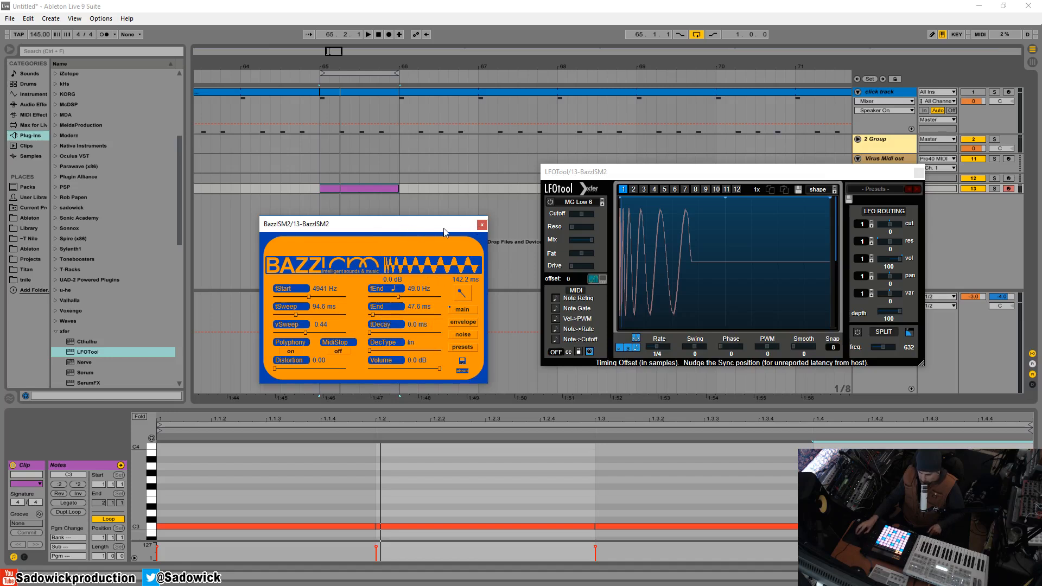
key("space")
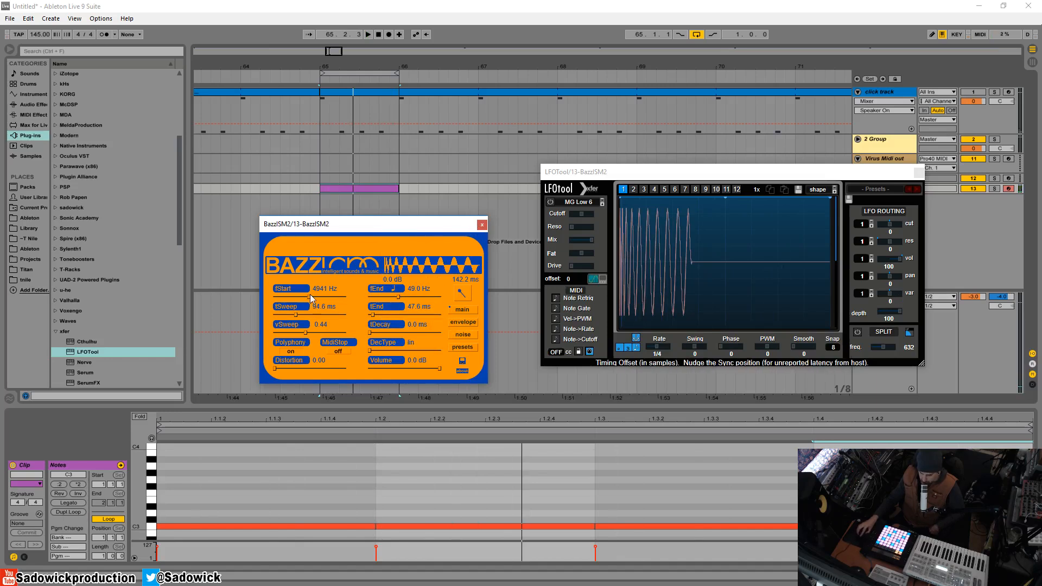
- Try fStart at 20 Hz, 4749 Hz, 5291 Hz and 5834 Hz, playing the loop to compare the kick's attack
left_click_drag(308, 297, 276, 297)
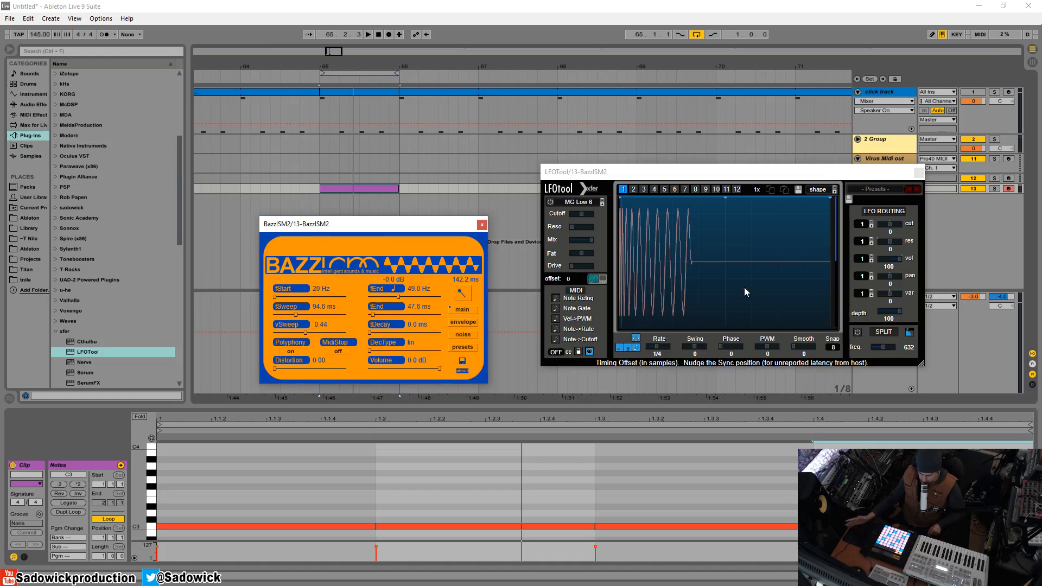
key("space")
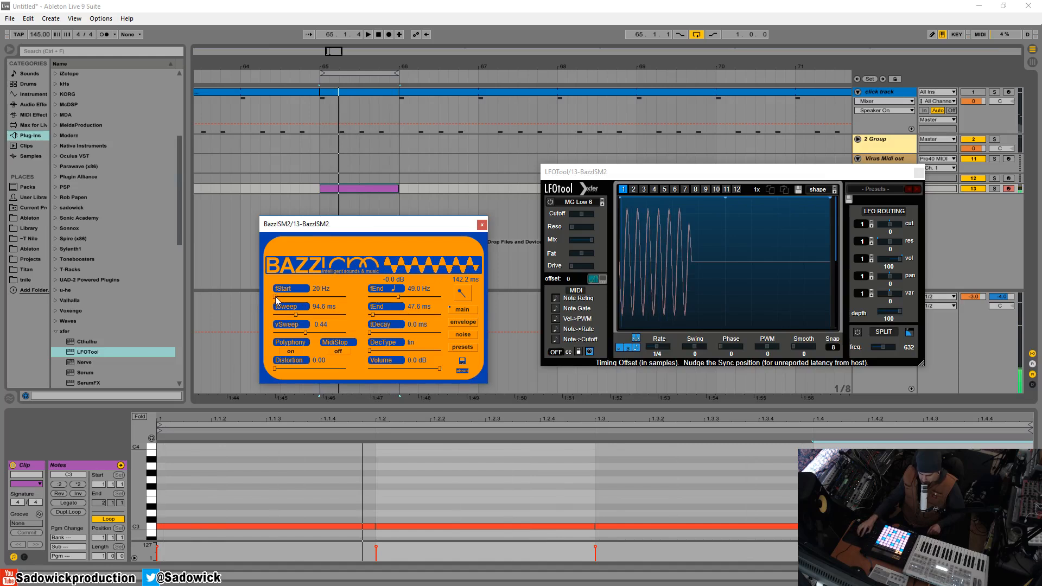
left_click_drag(278, 295, 307, 295)
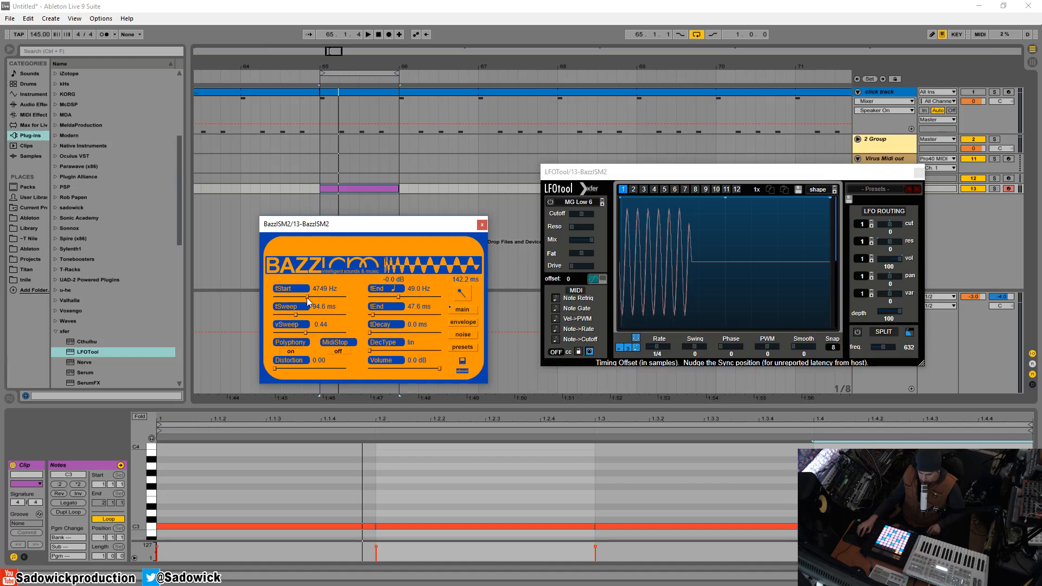
left_click_drag(307, 298, 311, 298)
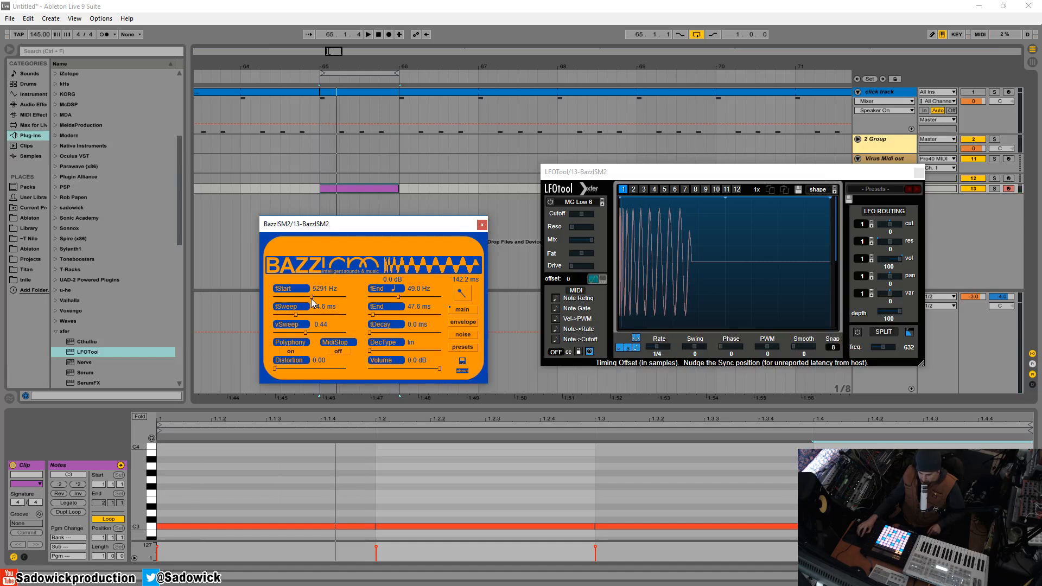
left_click_drag(310, 298, 315, 298)
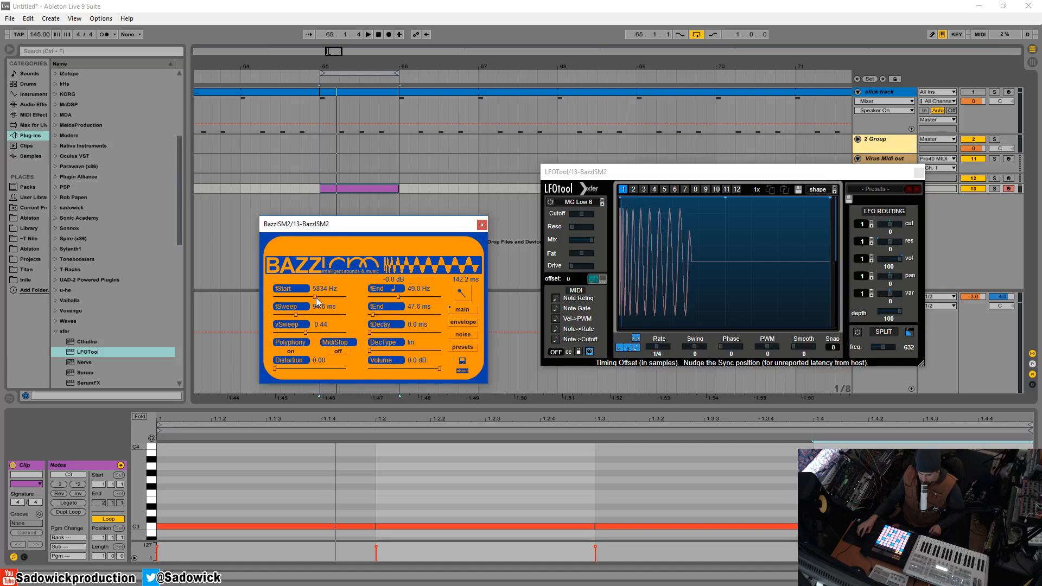
- Raise fStart to 10020 Hz, reposition the LFOTool window, and lower vSweep to 0.00
left_click_drag(316, 296, 360, 302)
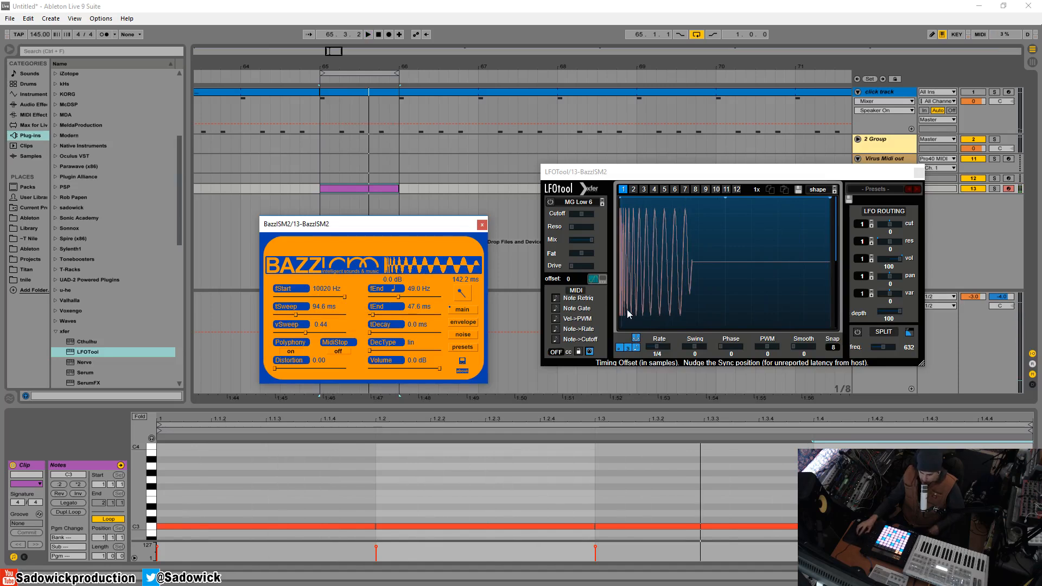
left_click_drag(687, 171, 666, 181)
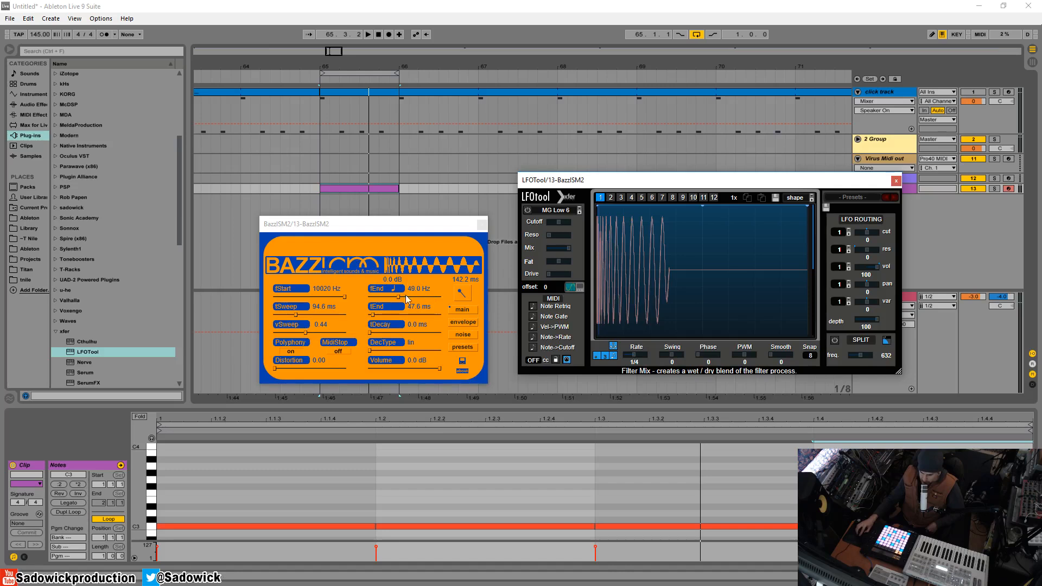
left_click_drag(307, 333, 271, 333)
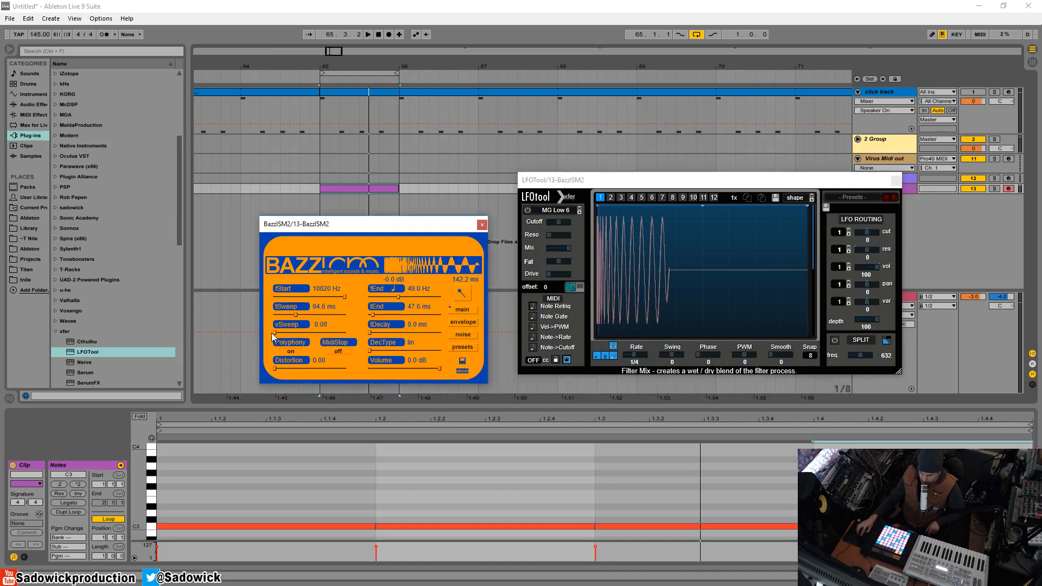
- Raise BazzISM2's vSweep to 0.27 and turn Polyphony off, playing the loop to hear the sweep
key("space")
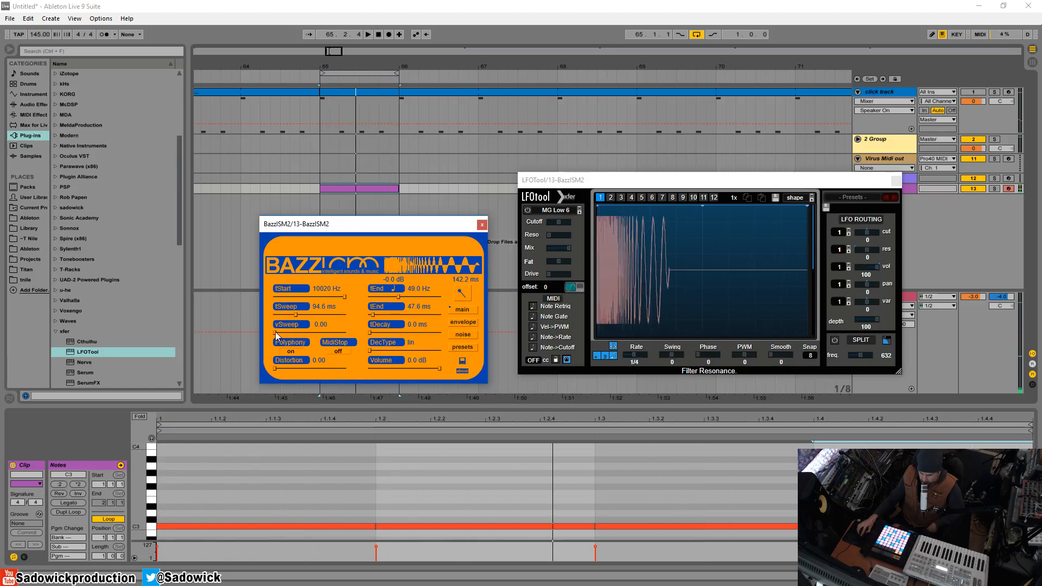
mouse_move(276, 334)
left_mouse_down()
mouse_move(350, 332)
mouse_move(292, 332)
left_mouse_up()
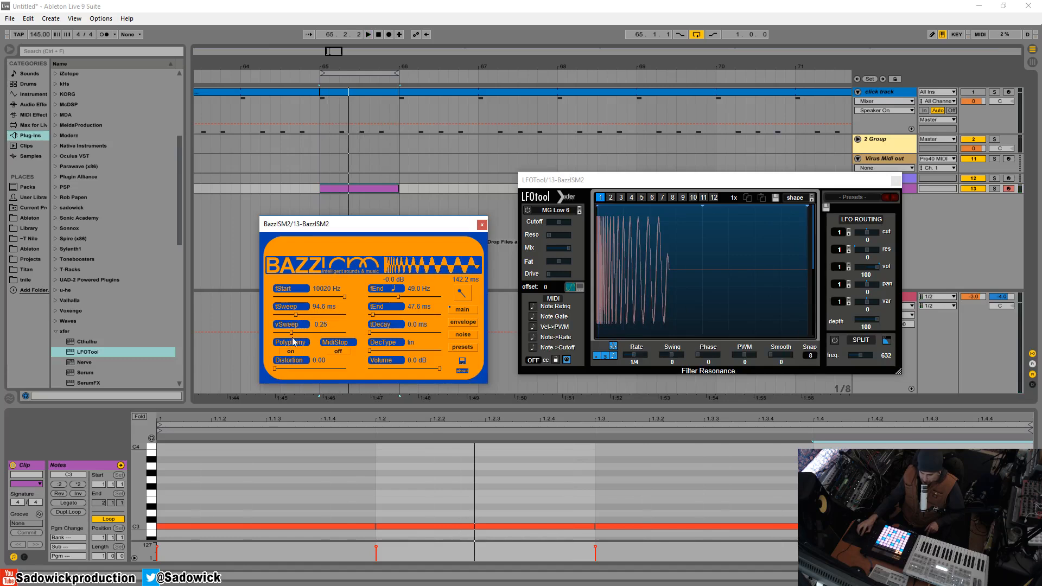
key("space")
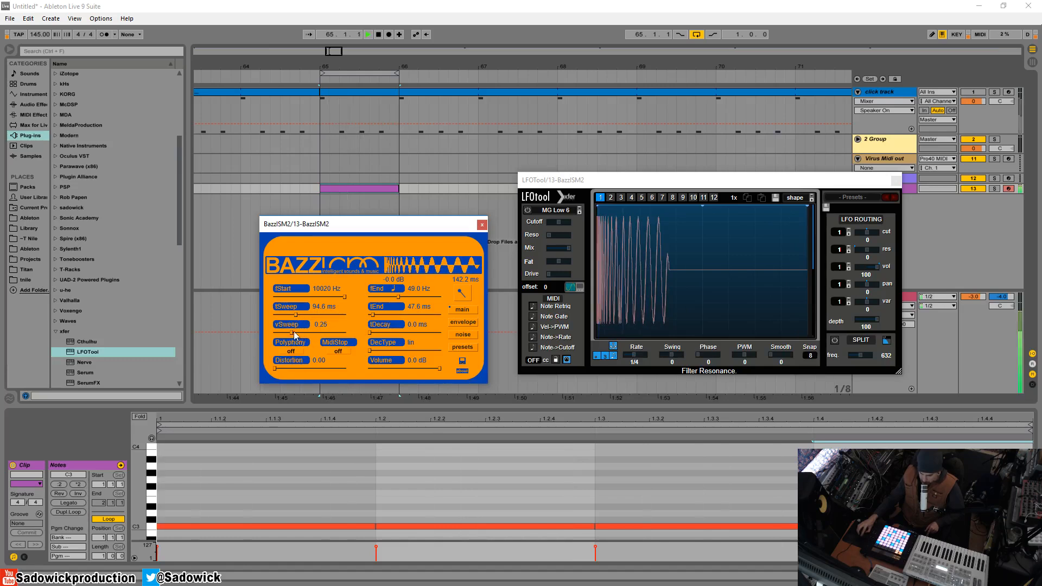
left_click_drag(292, 332, 293, 334)
key("space")
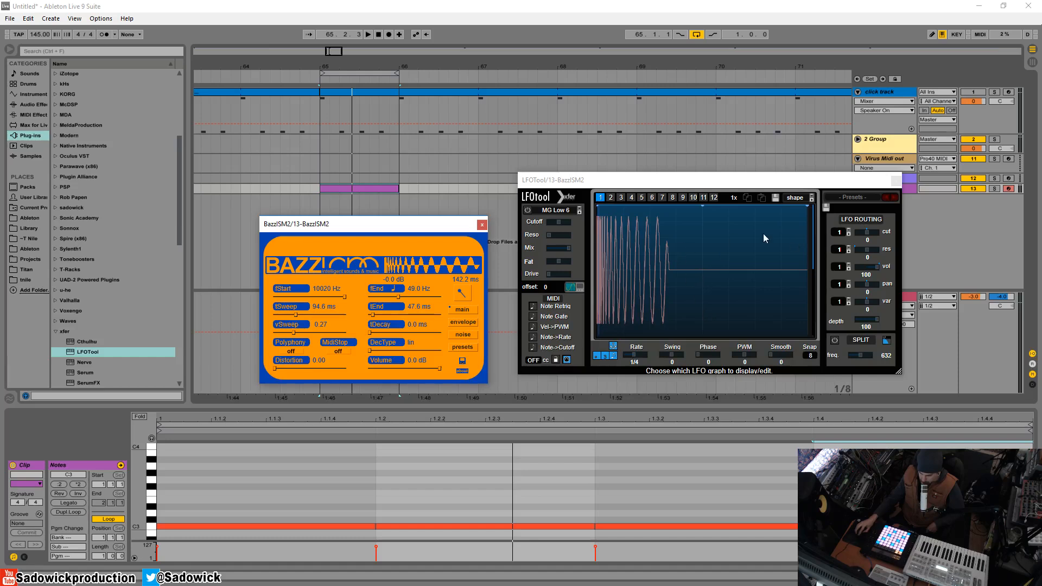
- Lengthen tEnd to 93.0 ms, move the BazzISM2 window clear of LFOTool, and audition the kick
key("space")
left_click_drag(373, 315, 376, 316)
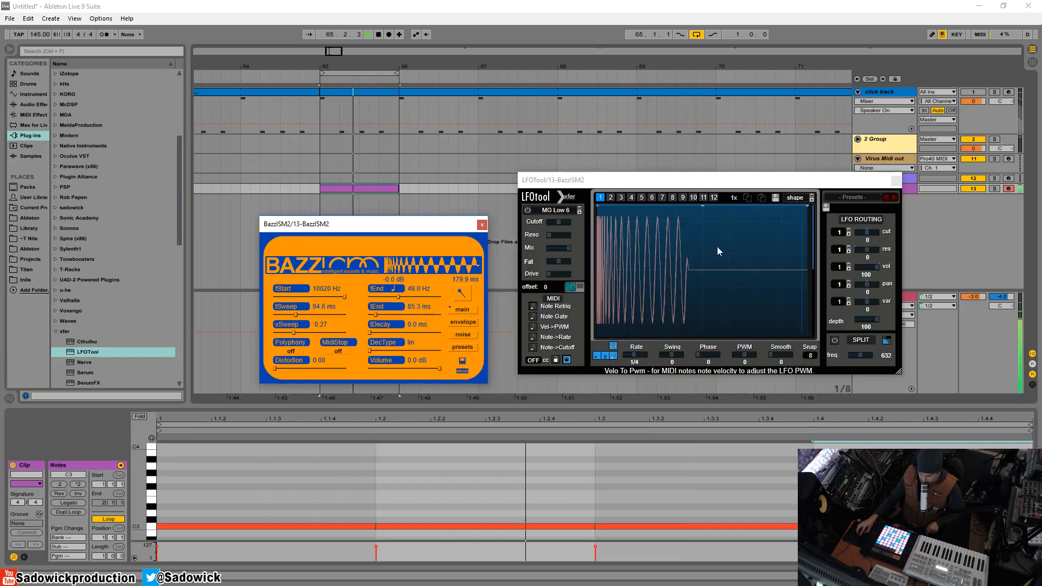
left_click_drag(375, 315, 375, 315)
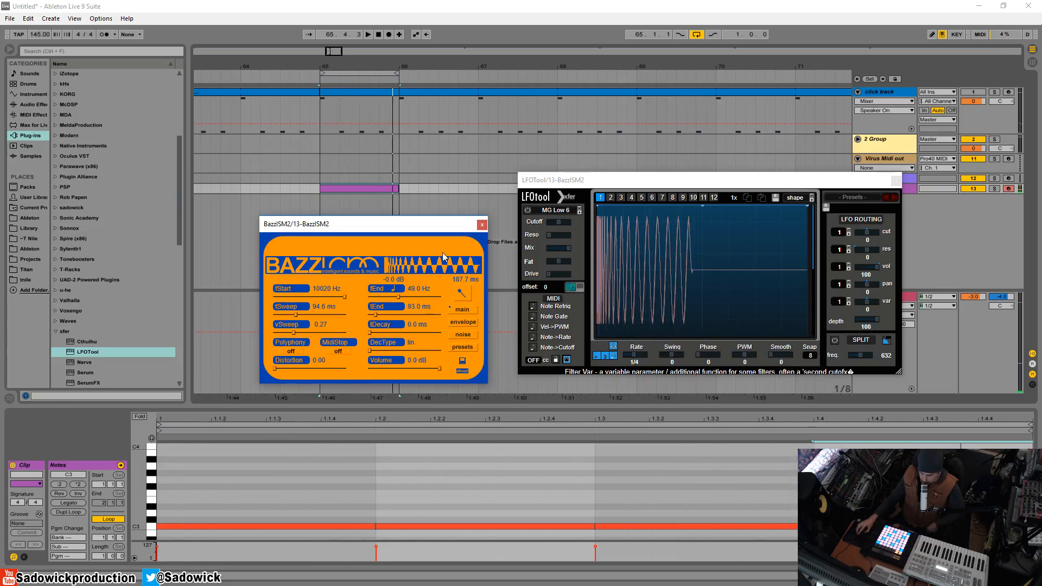
left_click_drag(409, 227, 347, 176)
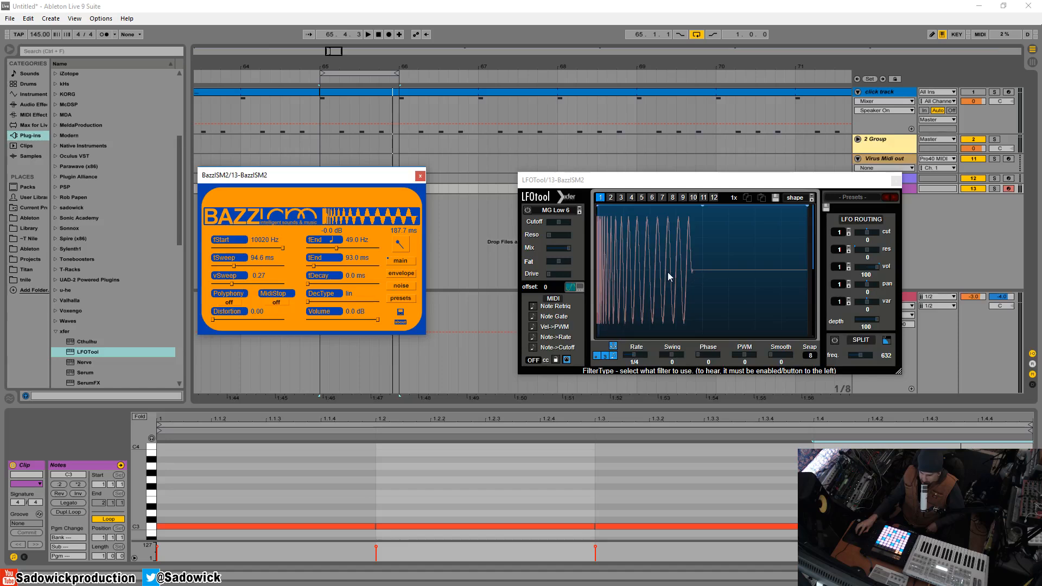
key("space")
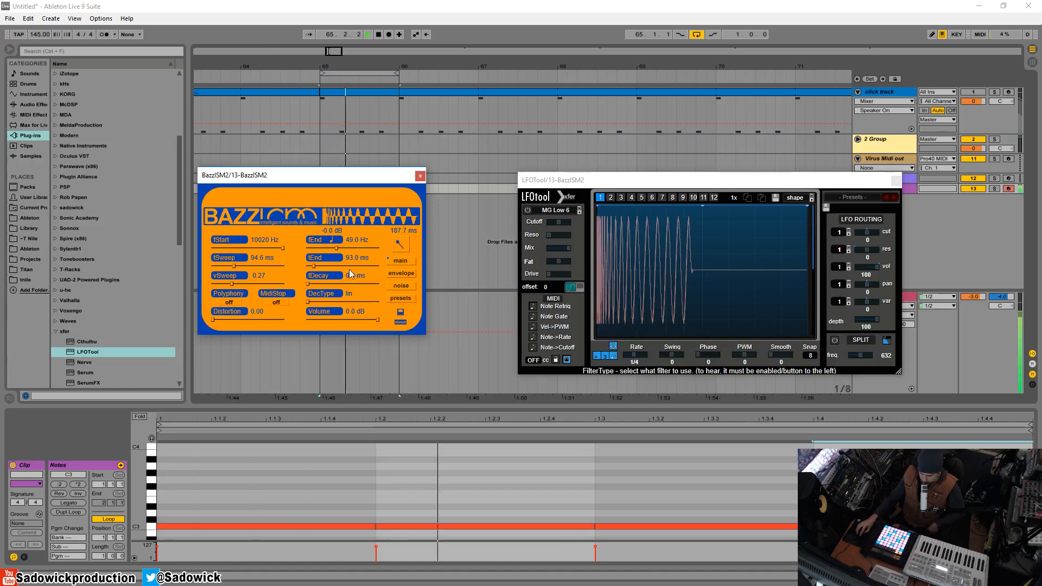
key("space")
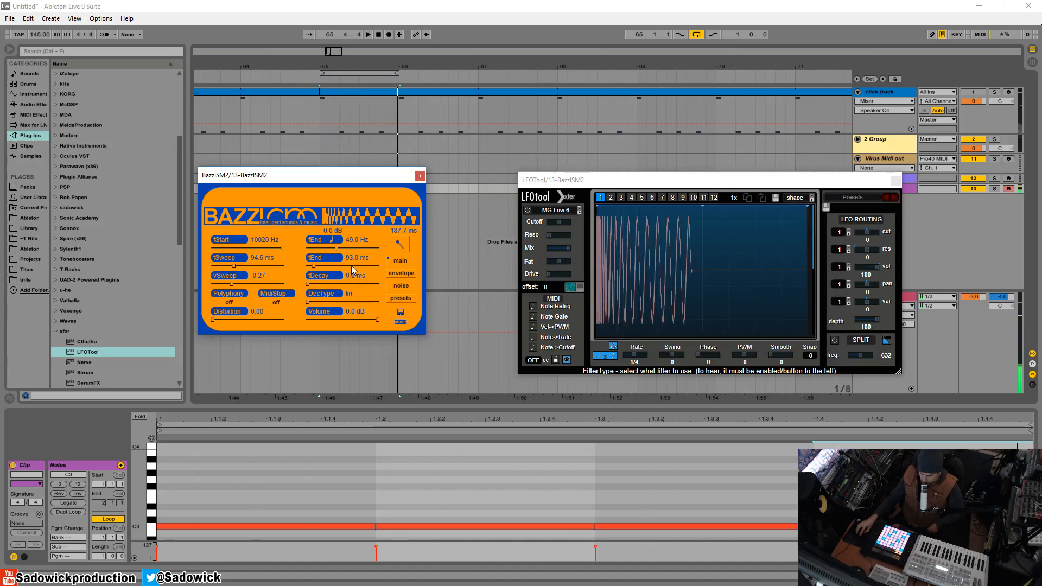
key("space")
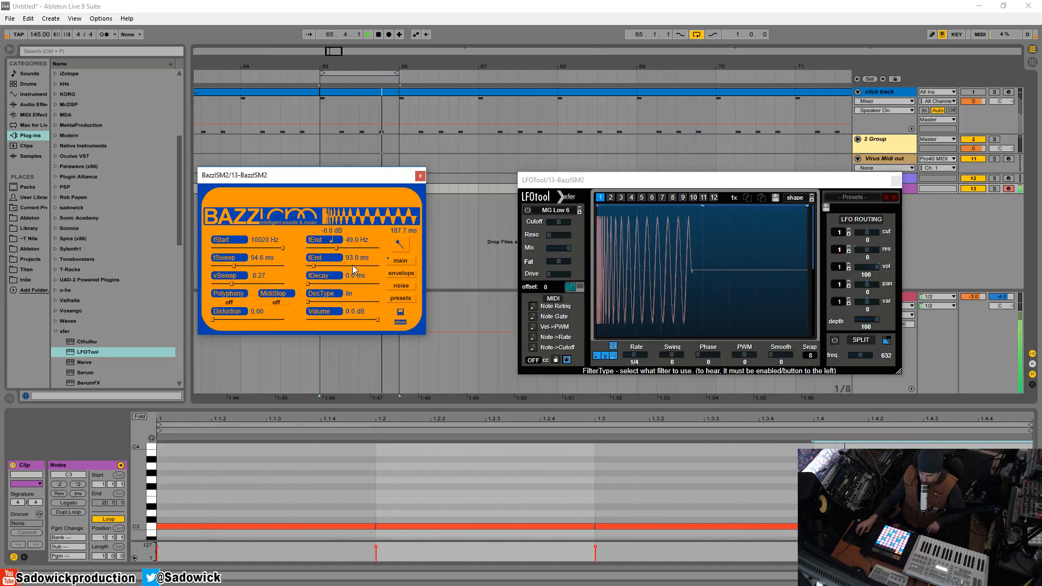
key("space")
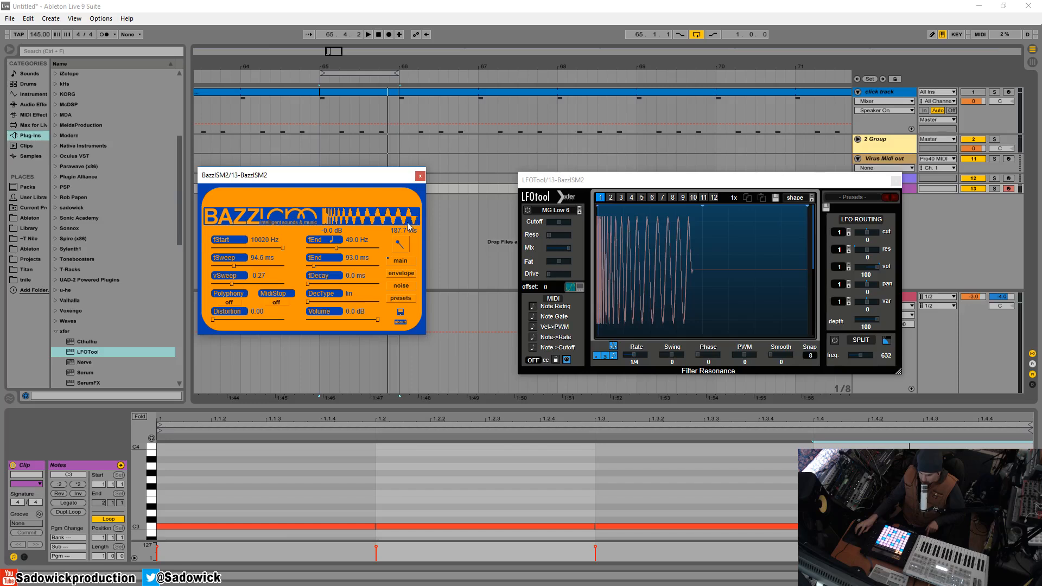
- Set tDecay to 85.8 ms and move DecType from linear to the lin.|..exp blend while playing the loop
mouse_move(308, 284)
left_mouse_down()
mouse_move(370, 282)
mouse_move(298, 279)
left_mouse_up()
key("space")
left_click_drag(301, 278, 341, 293)
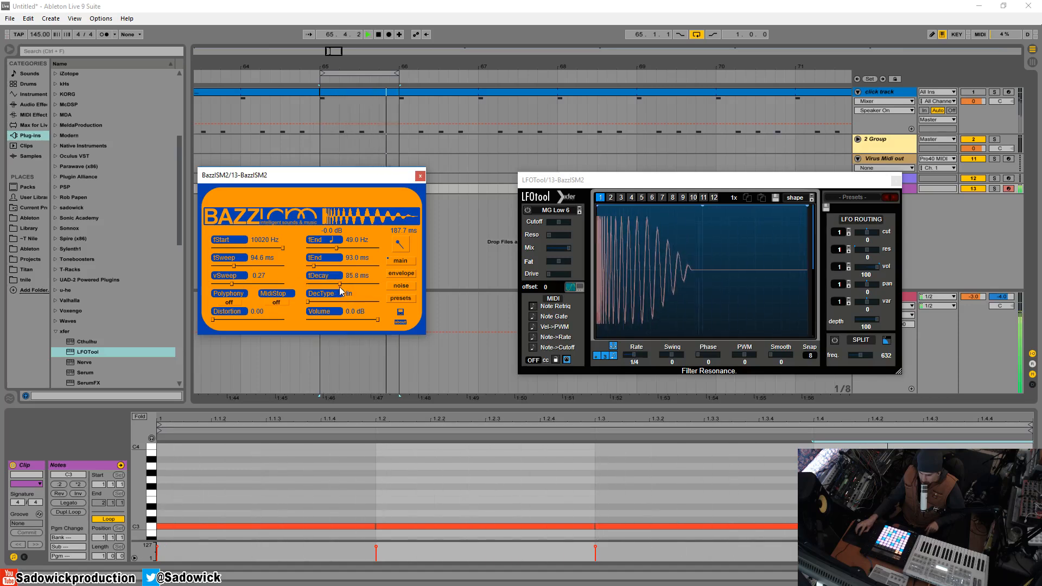
key("space")
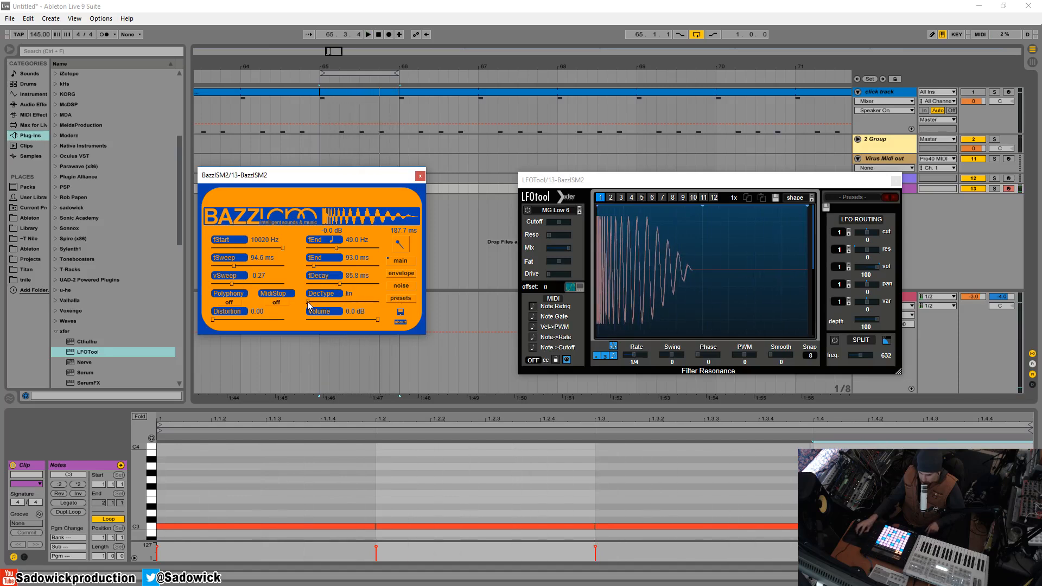
left_click_drag(307, 301, 323, 315)
key("space")
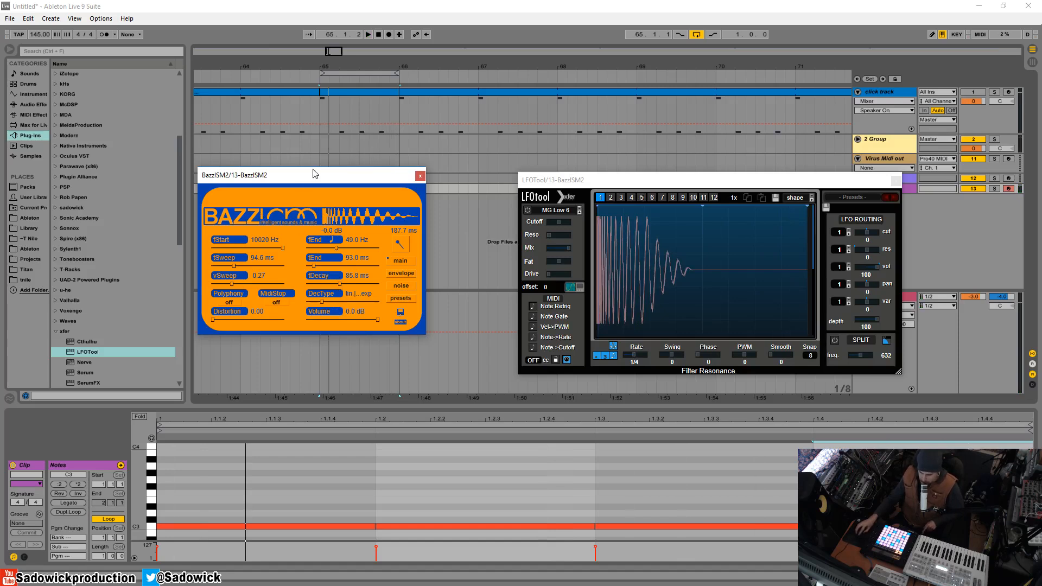
mouse_move(313, 172)
left_mouse_down()
mouse_move(355, 196)
mouse_move(302, 179)
mouse_move(308, 185)
left_mouse_up()
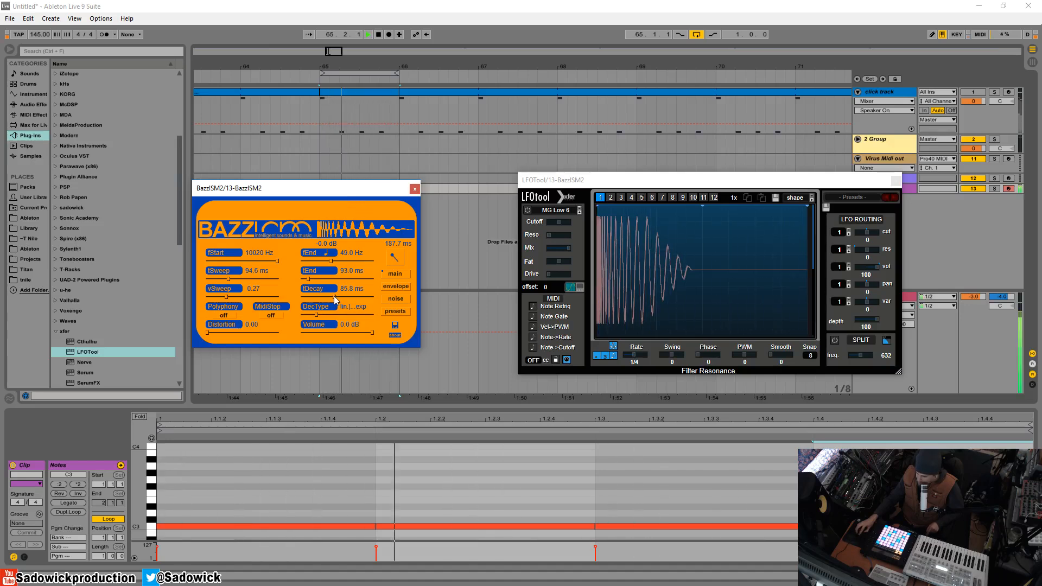
- Lengthen tEnd to 131.8 ms, set tDecay to 82.5 ms, and reposition the LFOTool window
mouse_move(334, 300)
left_mouse_down()
mouse_move(311, 280)
mouse_move(329, 300)
mouse_move(343, 298)
left_mouse_up()
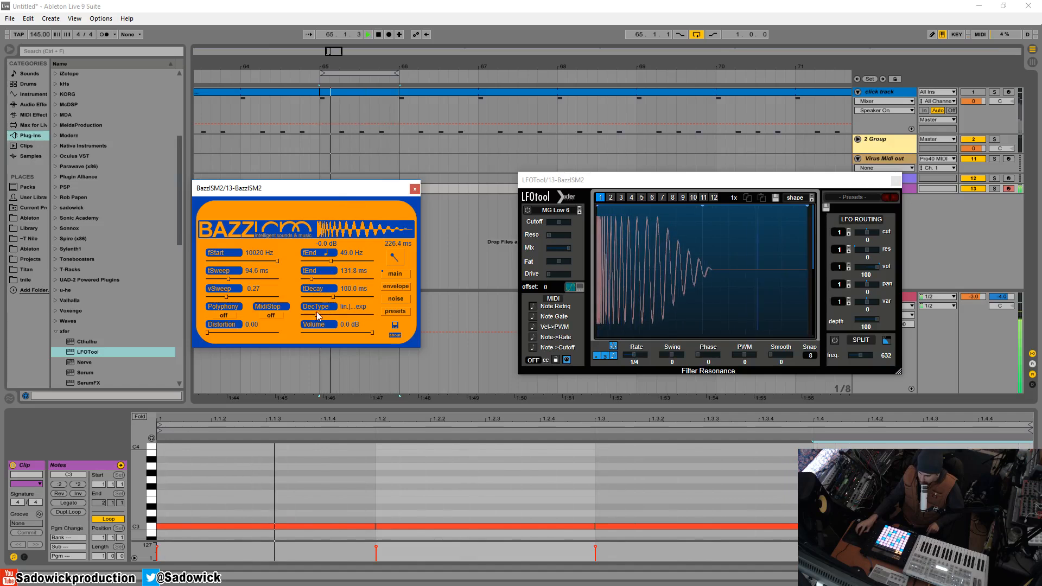
mouse_move(317, 315)
left_mouse_down()
mouse_move(363, 318)
mouse_move(312, 312)
mouse_move(342, 300)
mouse_move(328, 299)
left_mouse_up()
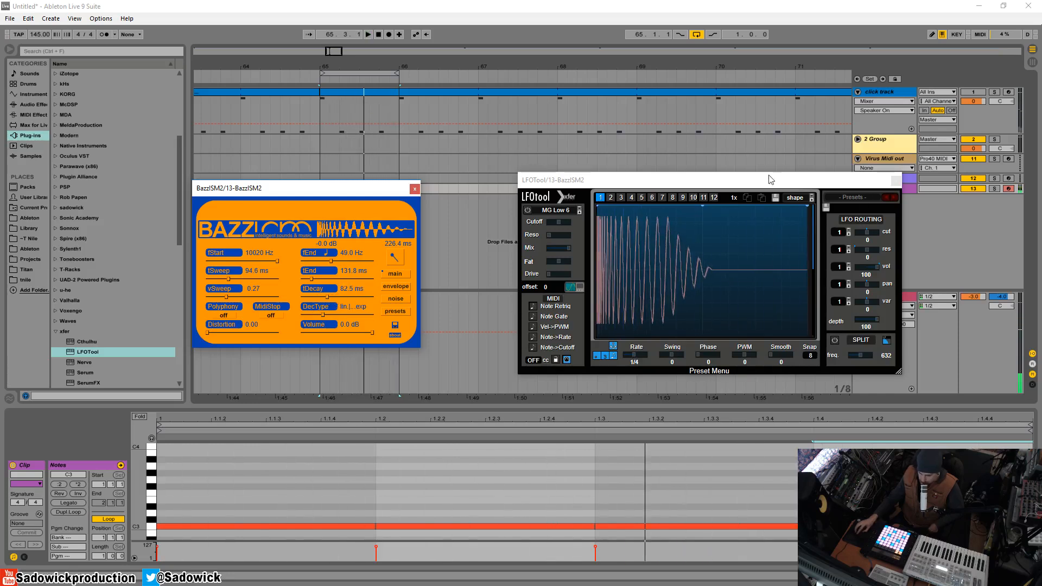
left_click_drag(763, 182, 727, 149)
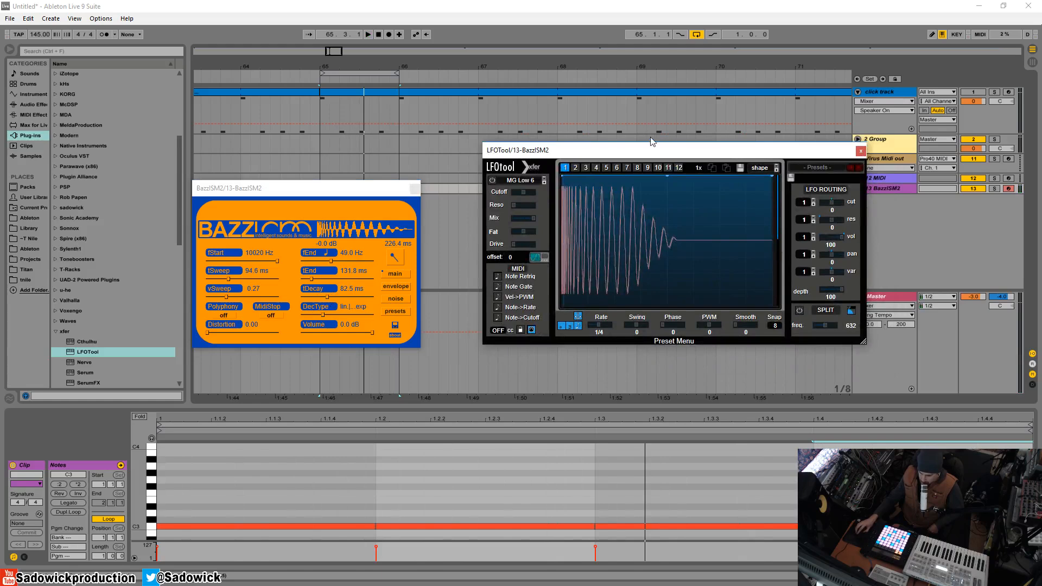
- Shape BazzISM2's volume envelope with a dip after the attack, a full-level point past the middle, and a lowered end point, auditioning the loop
left_click(397, 286)
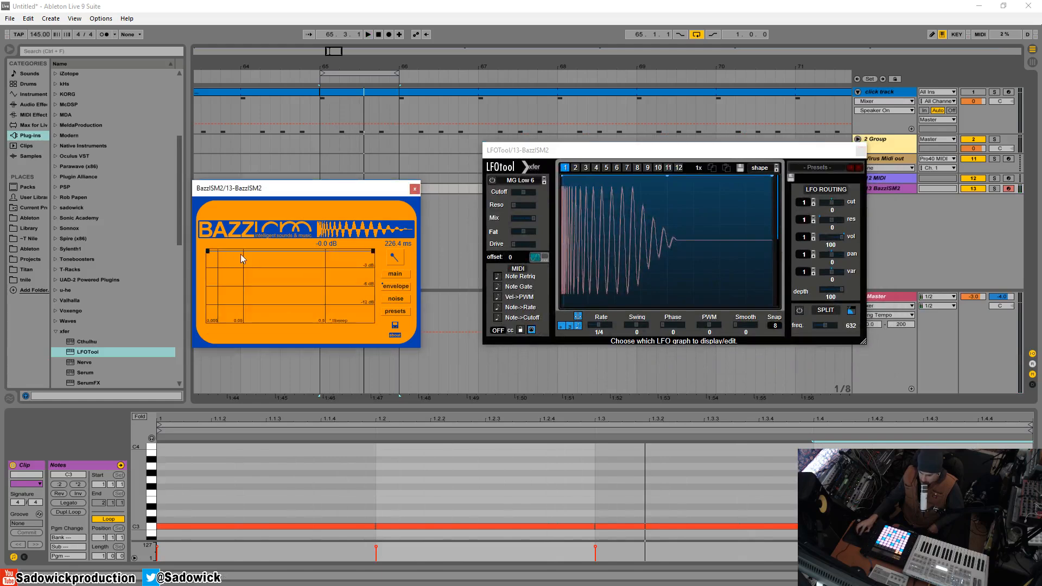
left_click_drag(250, 257, 255, 283)
key("space")
key("space")
key("space")
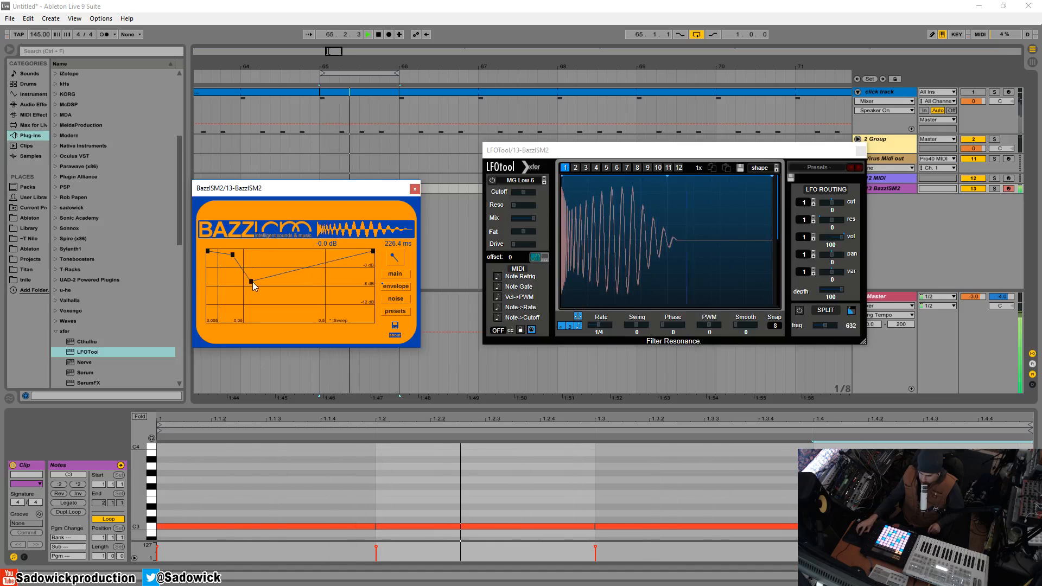
left_click_drag(320, 266, 307, 245)
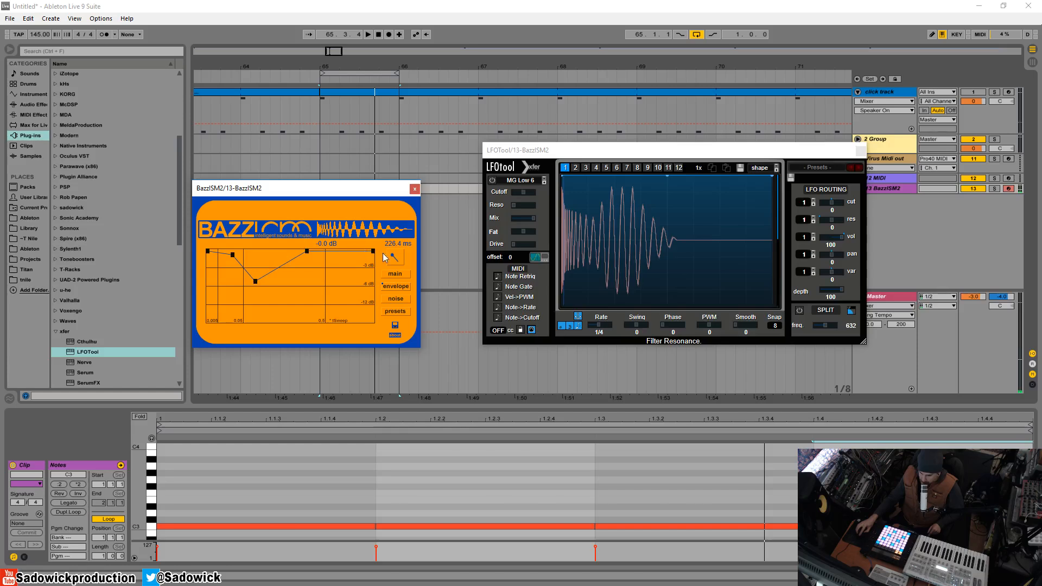
left_click_drag(374, 253, 382, 289)
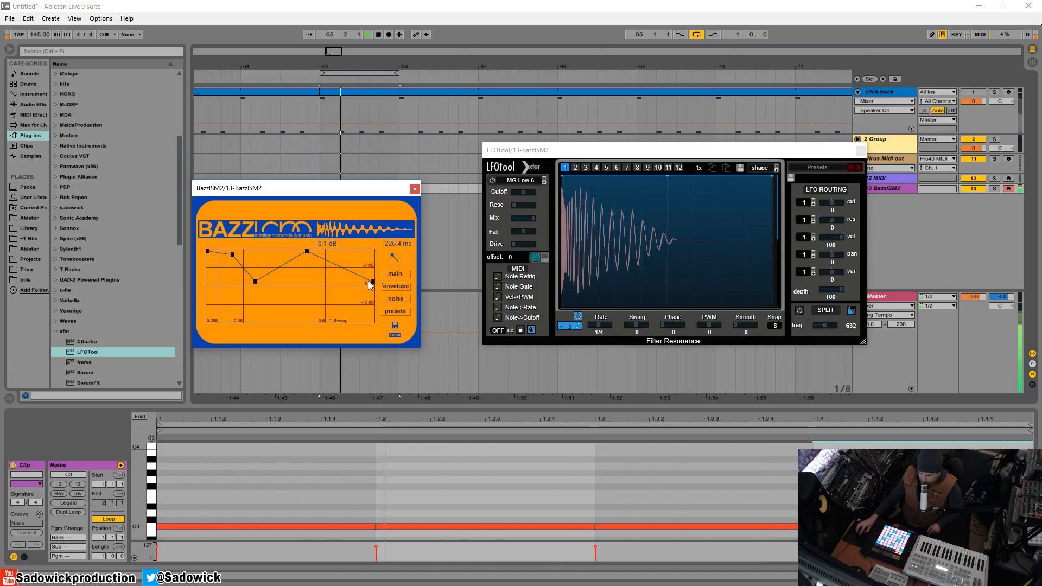
- Return to BazzISM2's main parameters and raise Distortion to 0.84 while auditioning the kick
left_click(399, 277)
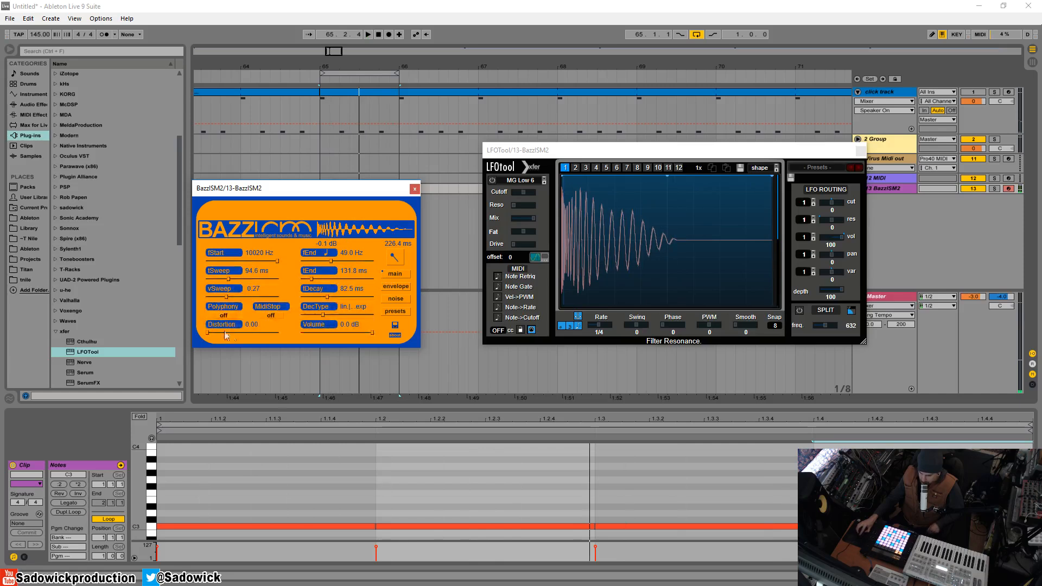
left_click_drag(244, 337, 266, 337)
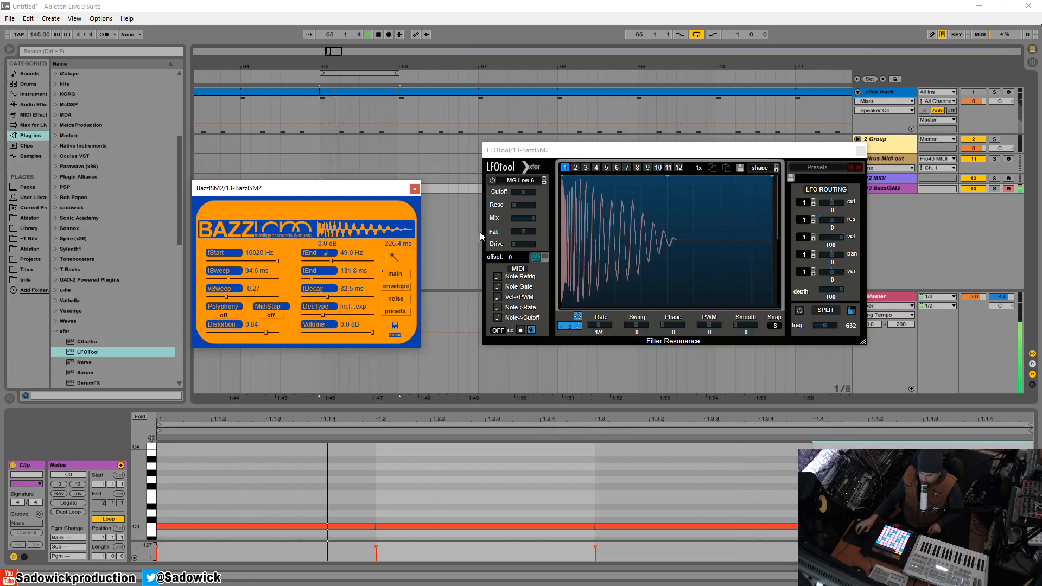
key("space")
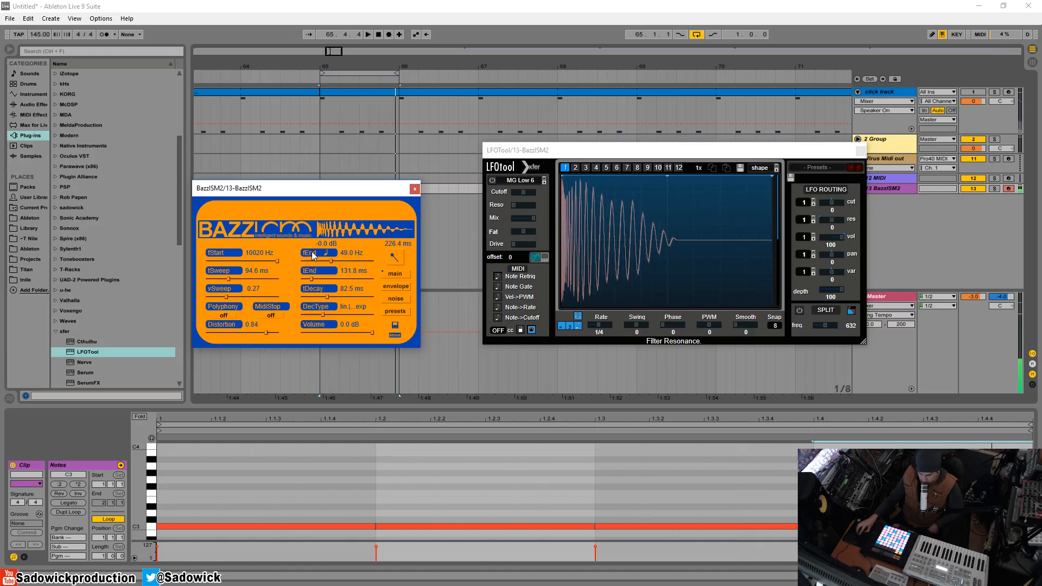